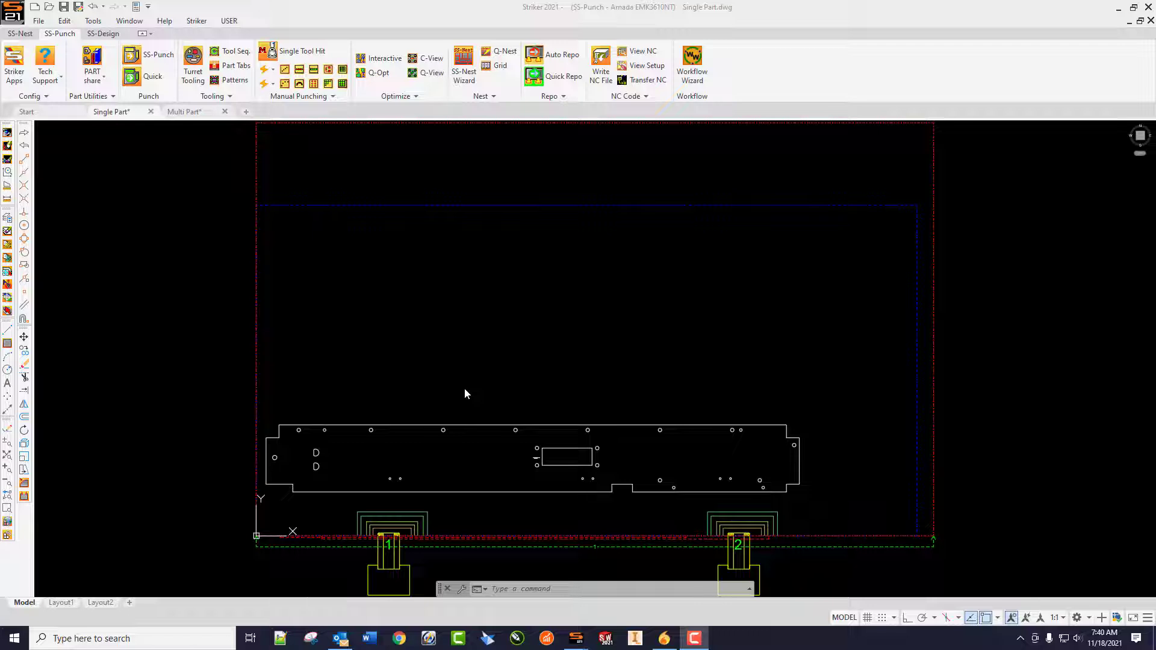
- Review the manual and automatic tabbing settings for the single part, including tab widths, corner tab style and mid tab spacing
{"action": "left_click", "coordinate": [235, 66]}
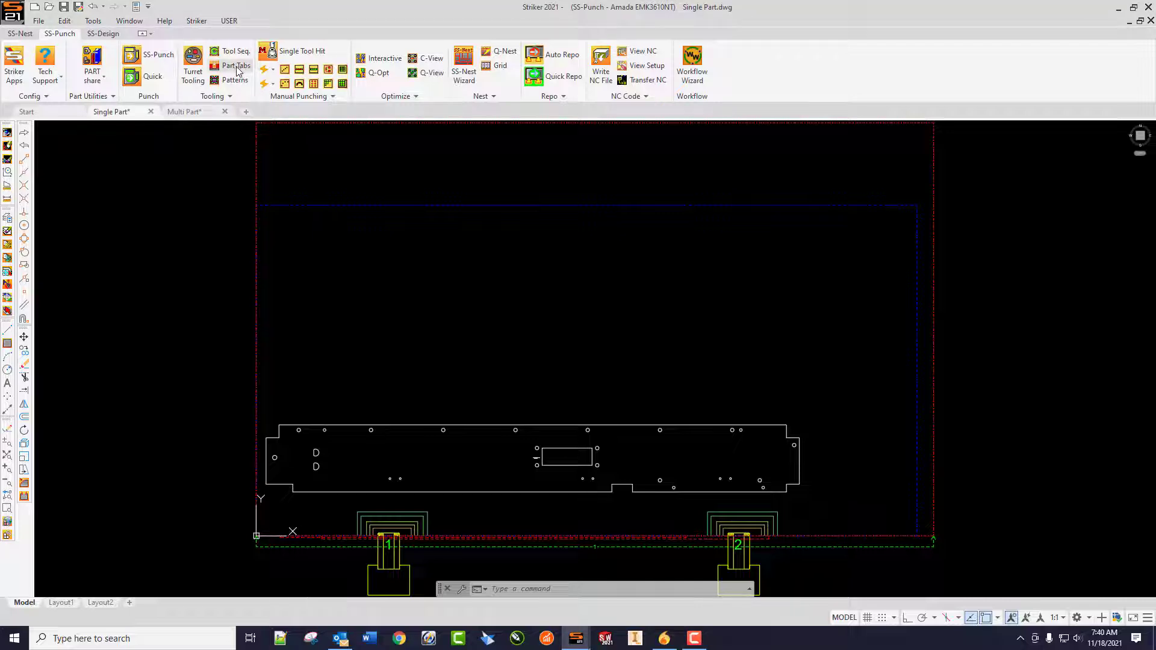
{"action": "left_click", "coordinate": [236, 66]}
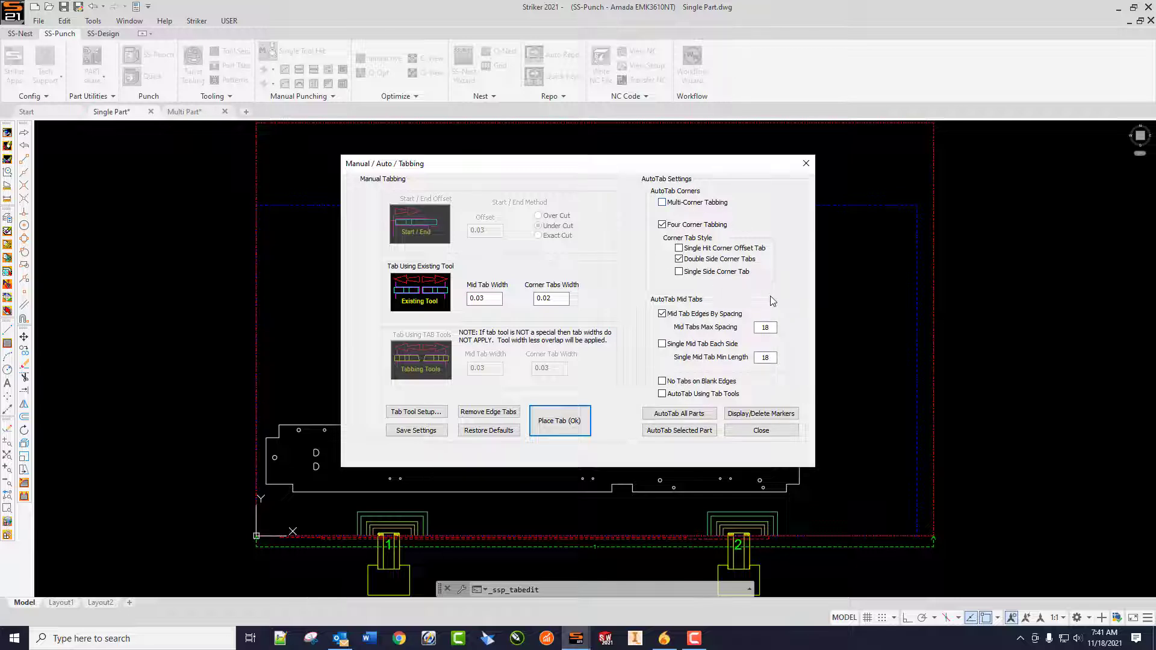
{"action": "left_click", "coordinate": [761, 430]}
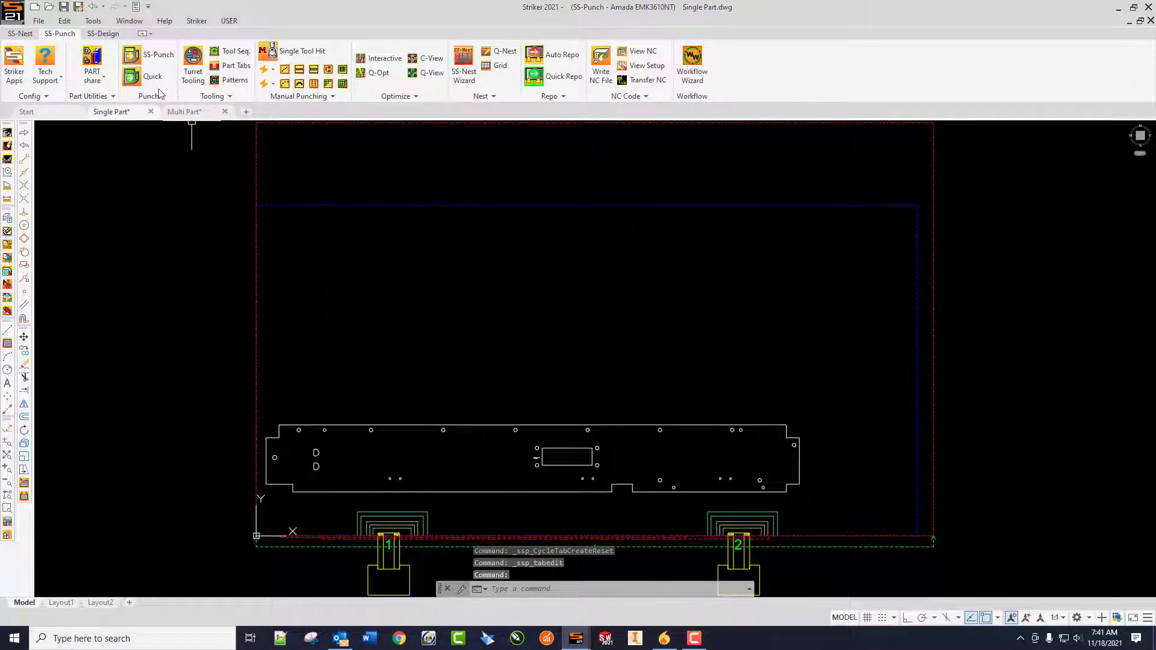
- Punch the single part with Auto Tab Parts enabled, saving AutoTab settings with four corner tabbing and mid tabs spaced at 18 maximum
{"action": "left_click", "coordinate": [148, 73]}
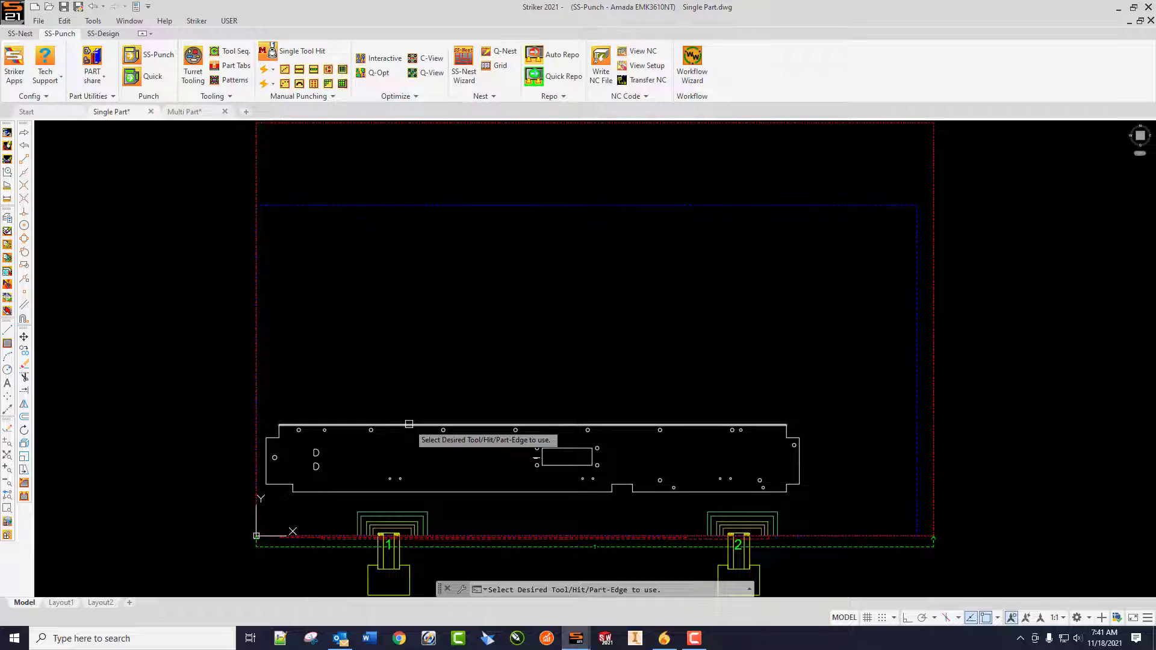
{"action": "left_click", "coordinate": [410, 424]}
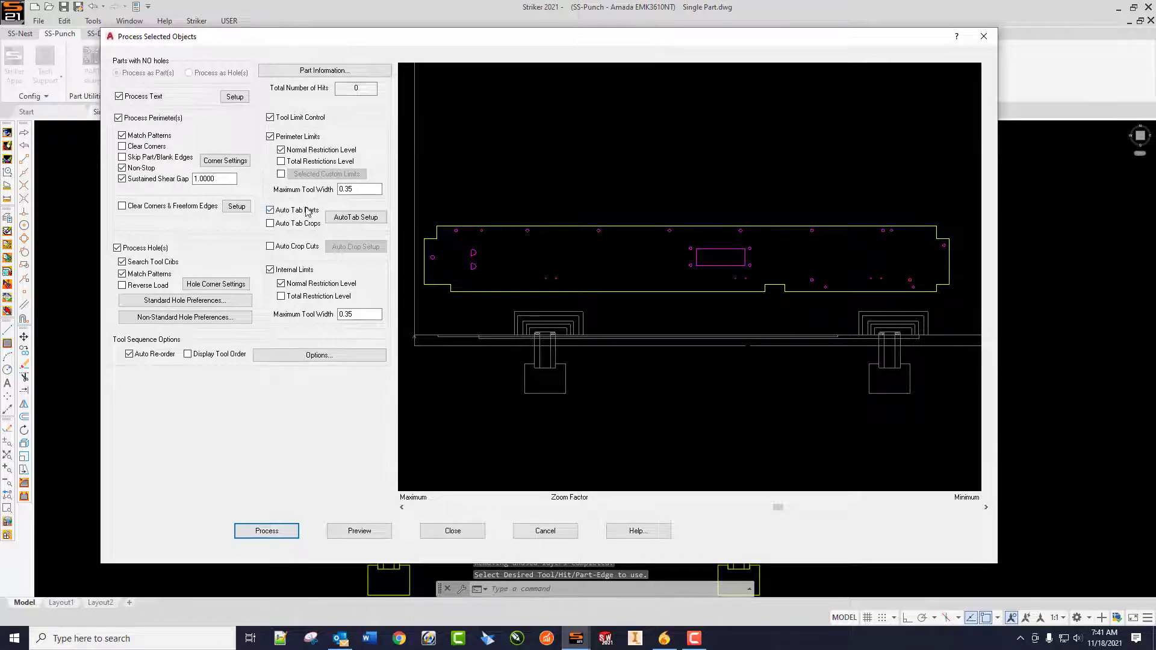
{"action": "left_click", "coordinate": [356, 217]}
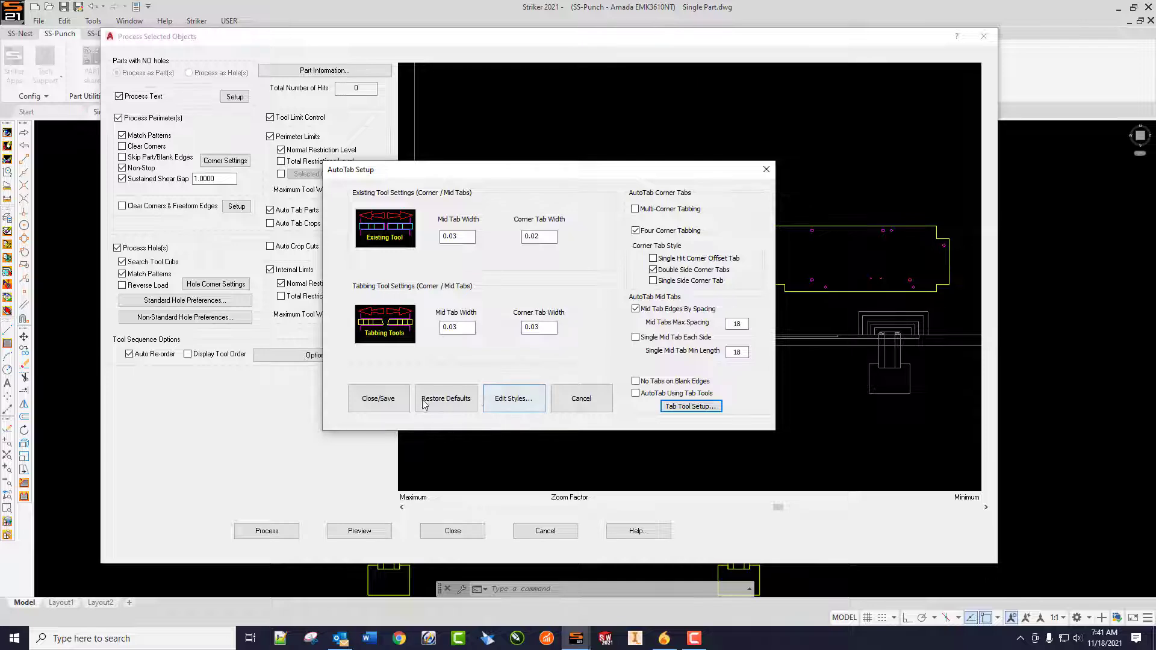
{"action": "left_click", "coordinate": [383, 398]}
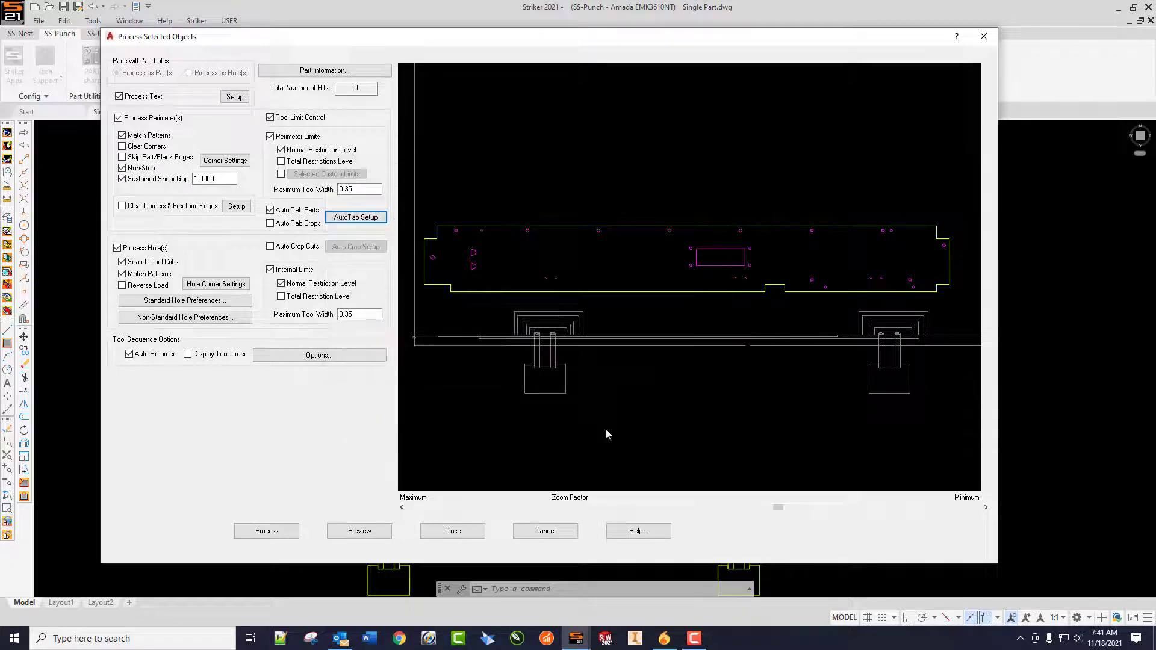
{"action": "left_click", "coordinate": [260, 532]}
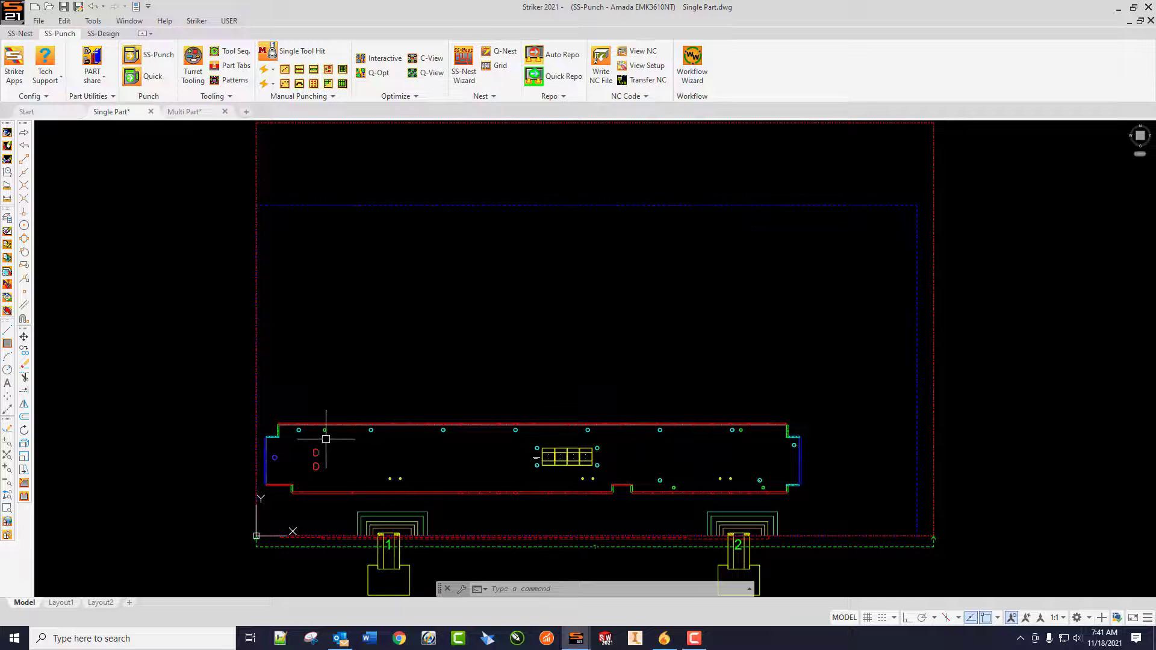
- Examine the punch hits at the part's notched corner and along its outline to check the automatic tabs
{"action": "scroll", "coordinate": [272, 437], "scroll_direction": "up", "scroll_amount": 10}
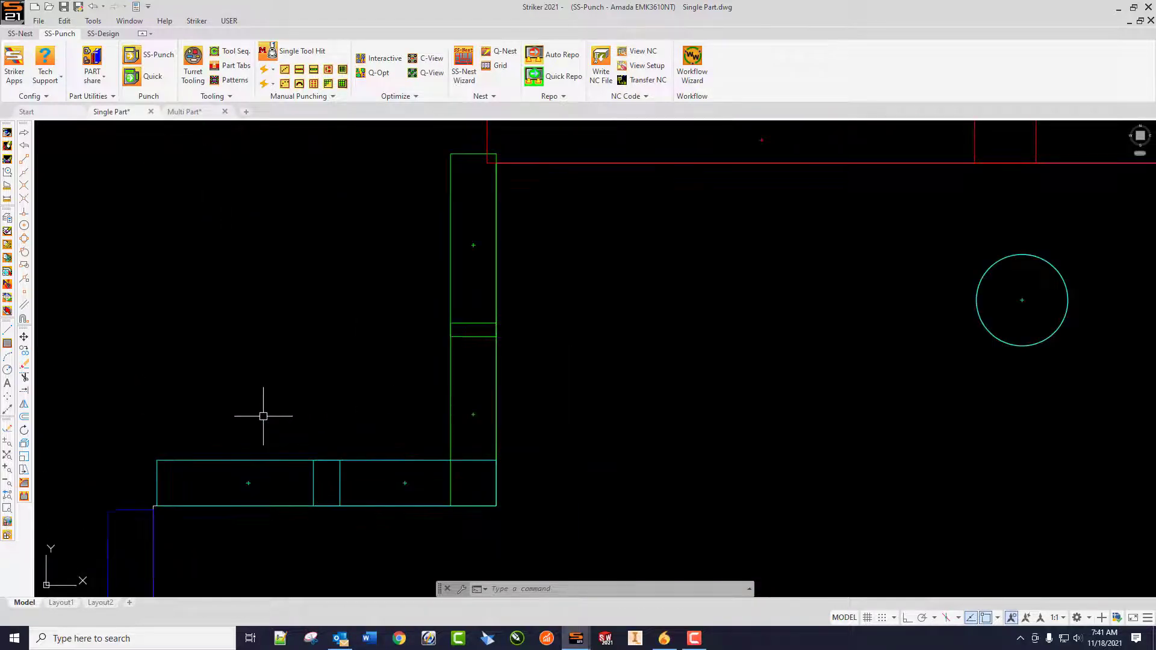
{"action": "scroll", "coordinate": [283, 314], "scroll_direction": "down", "scroll_amount": 3}
{"action": "scroll", "coordinate": [210, 459], "scroll_direction": "up", "scroll_amount": 3}
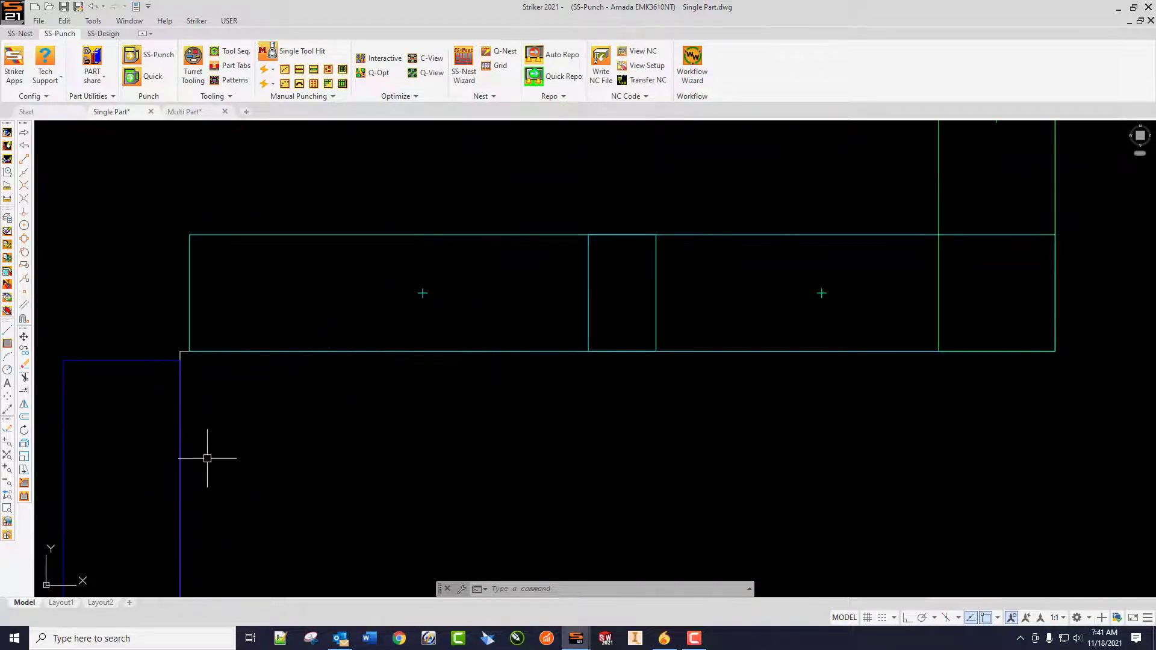
{"action": "scroll", "coordinate": [142, 343], "scroll_direction": "down", "scroll_amount": 8}
{"action": "scroll", "coordinate": [137, 344], "scroll_direction": "down", "scroll_amount": 2}
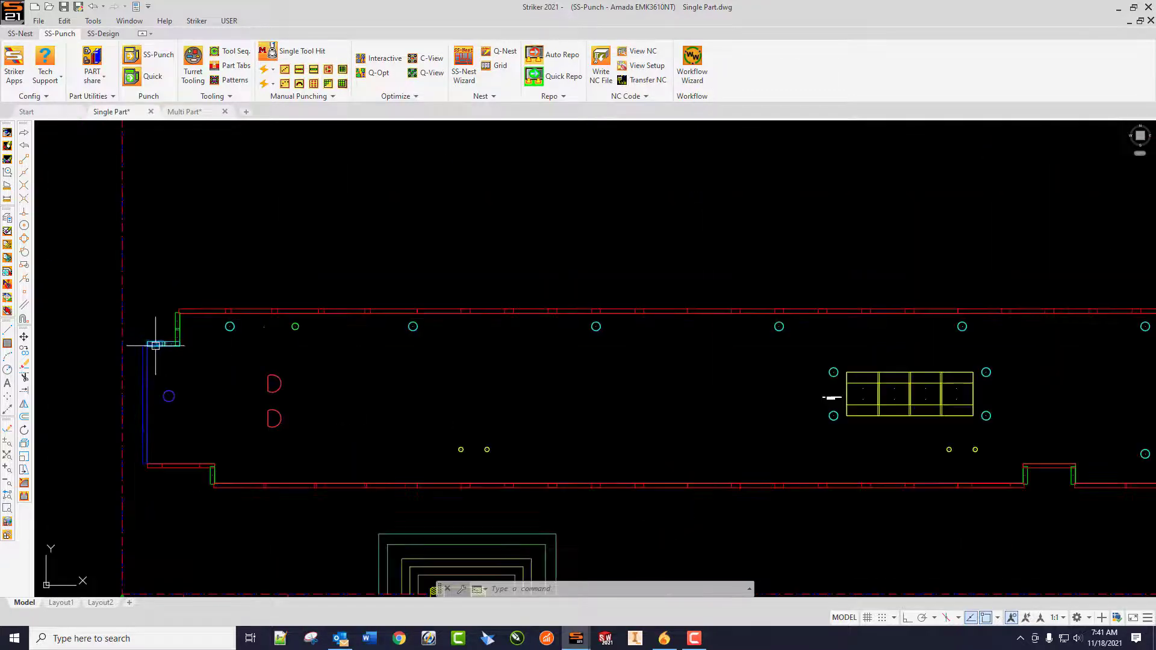
{"action": "scroll", "coordinate": [356, 361], "scroll_direction": "down", "scroll_amount": 3}
{"action": "middle_click_drag", "start_coordinate": [767, 391], "coordinate": [734, 382]}
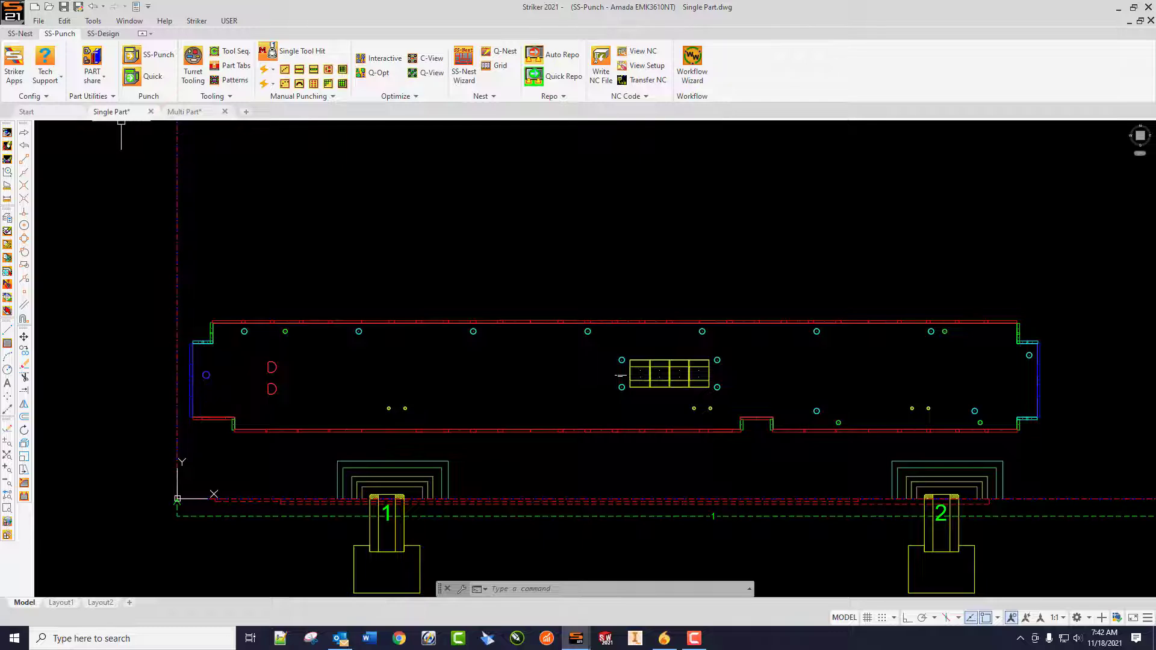
- Display the single part's tab markers, check them at the corners and along the long edges, and delete the markers
{"action": "right_click", "coordinate": [320, 321]}
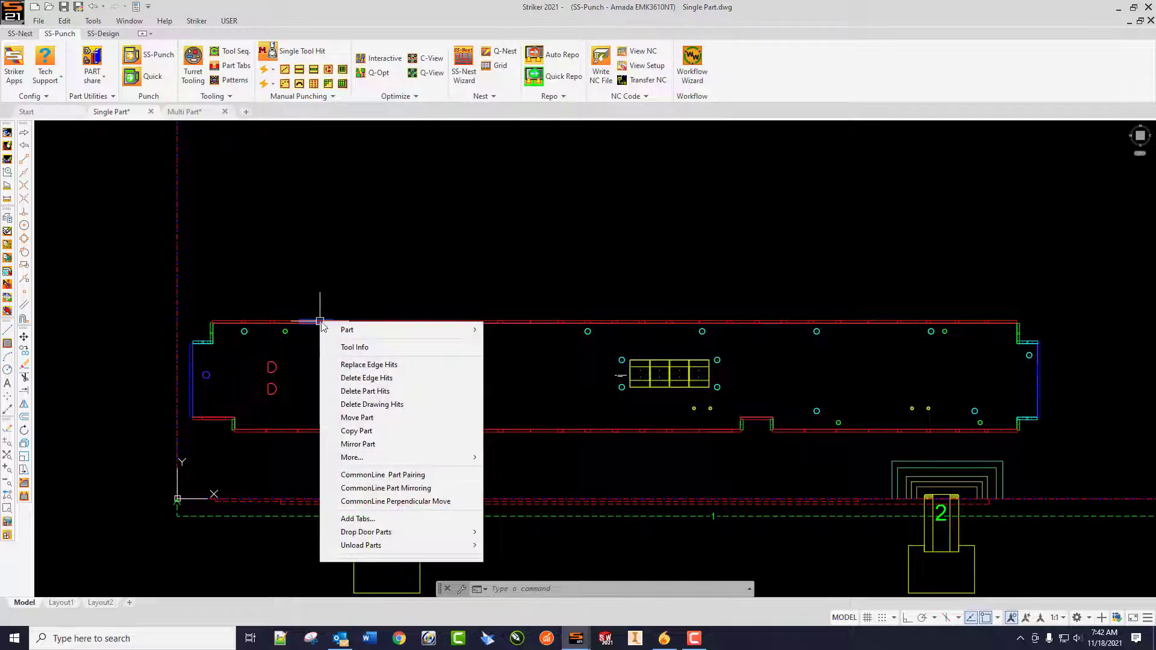
{"action": "left_click", "coordinate": [412, 519]}
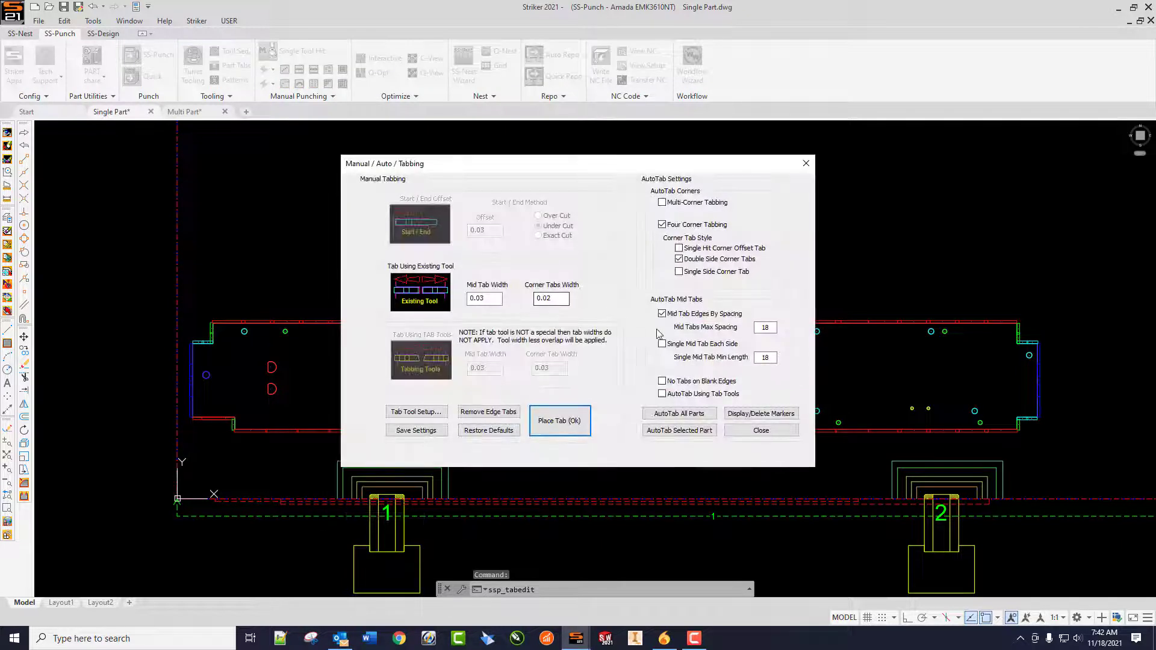
{"action": "left_click", "coordinate": [761, 415]}
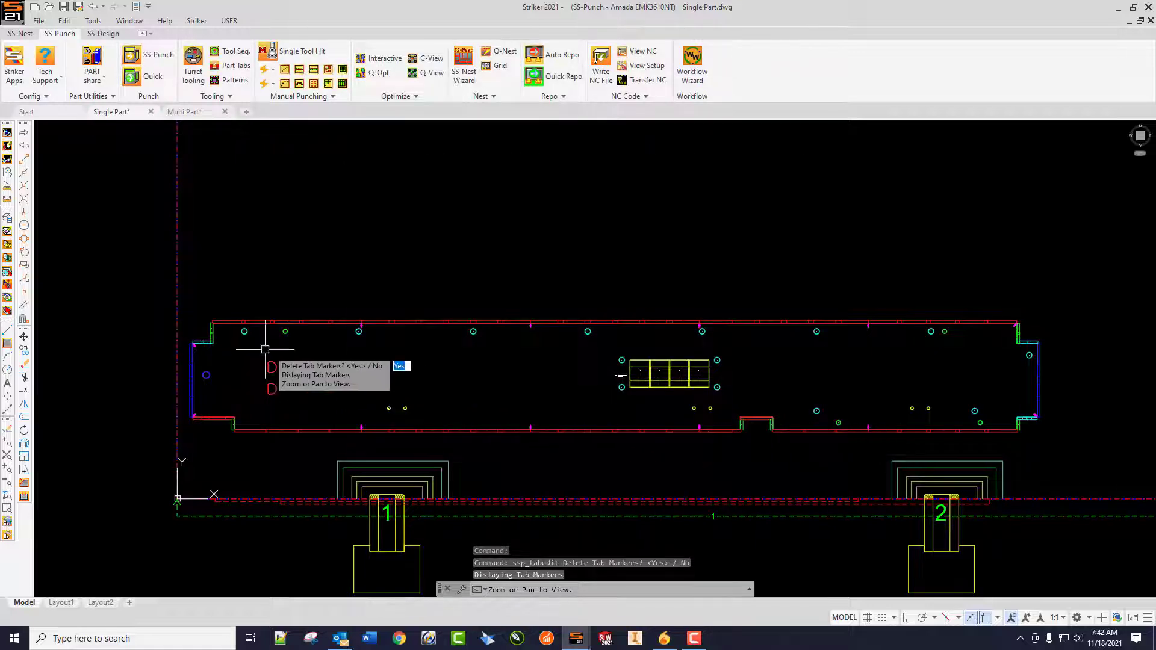
{"action": "scroll", "coordinate": [145, 338], "scroll_direction": "up", "scroll_amount": 4}
{"action": "scroll", "coordinate": [162, 318], "scroll_direction": "down", "scroll_amount": 2}
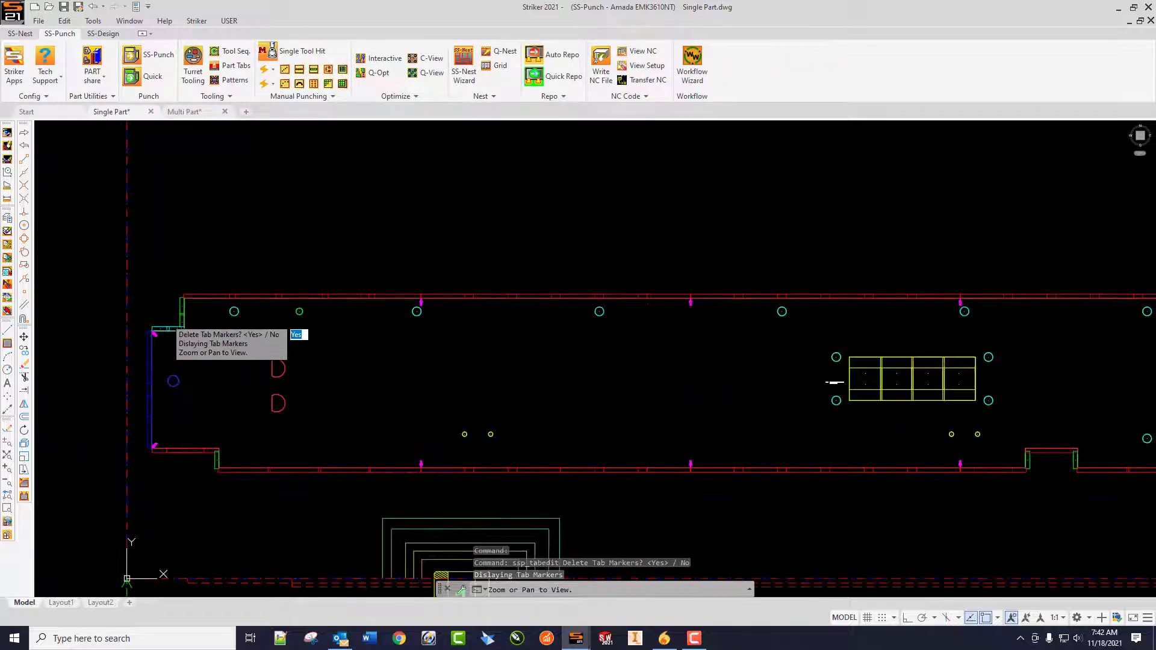
{"action": "scroll", "coordinate": [493, 355], "scroll_direction": "down", "scroll_amount": 2}
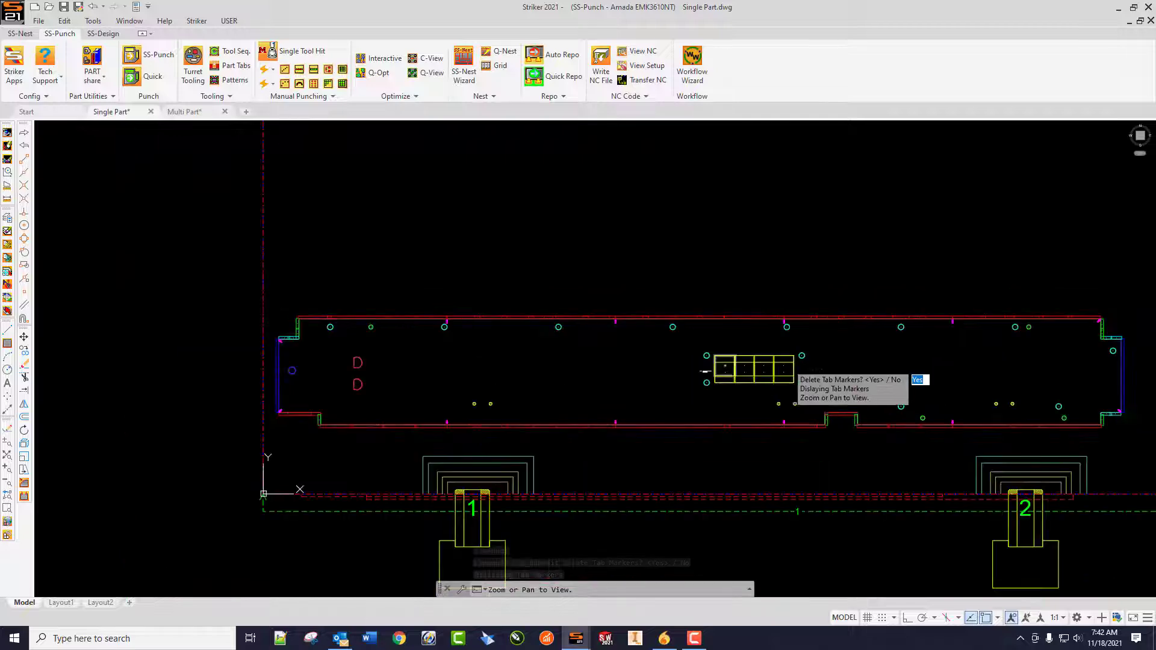
{"action": "scroll", "coordinate": [994, 362], "scroll_direction": "down", "scroll_amount": 2}
{"action": "scroll", "coordinate": [1036, 367], "scroll_direction": "up", "scroll_amount": 4}
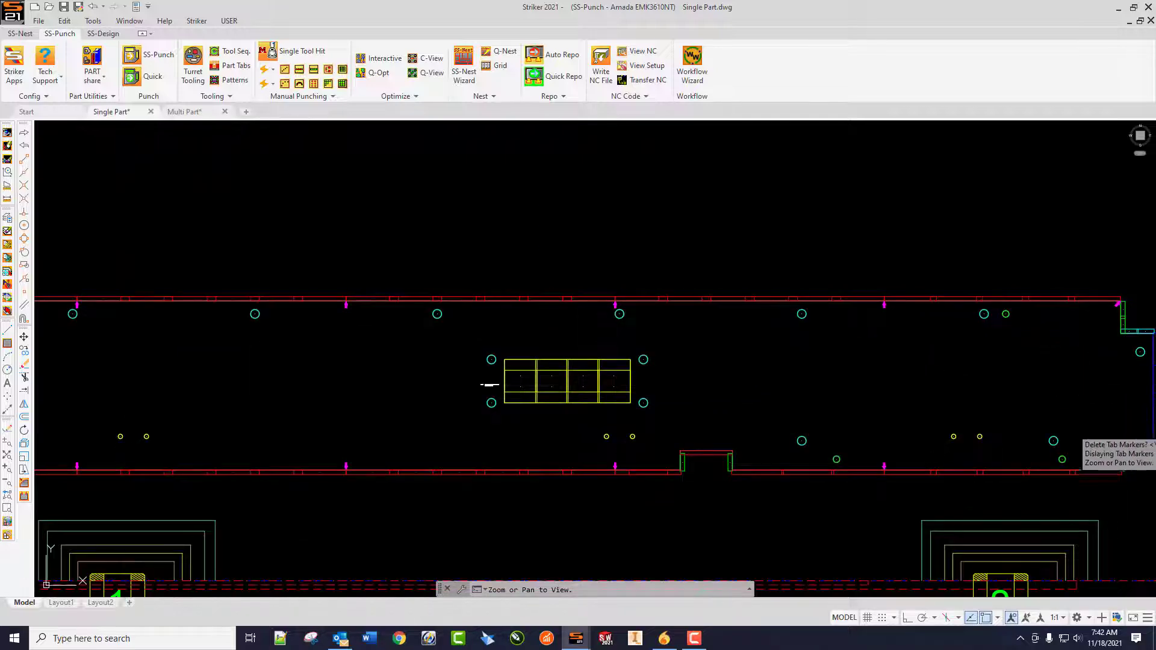
{"action": "scroll", "coordinate": [994, 400], "scroll_direction": "down", "scroll_amount": 2}
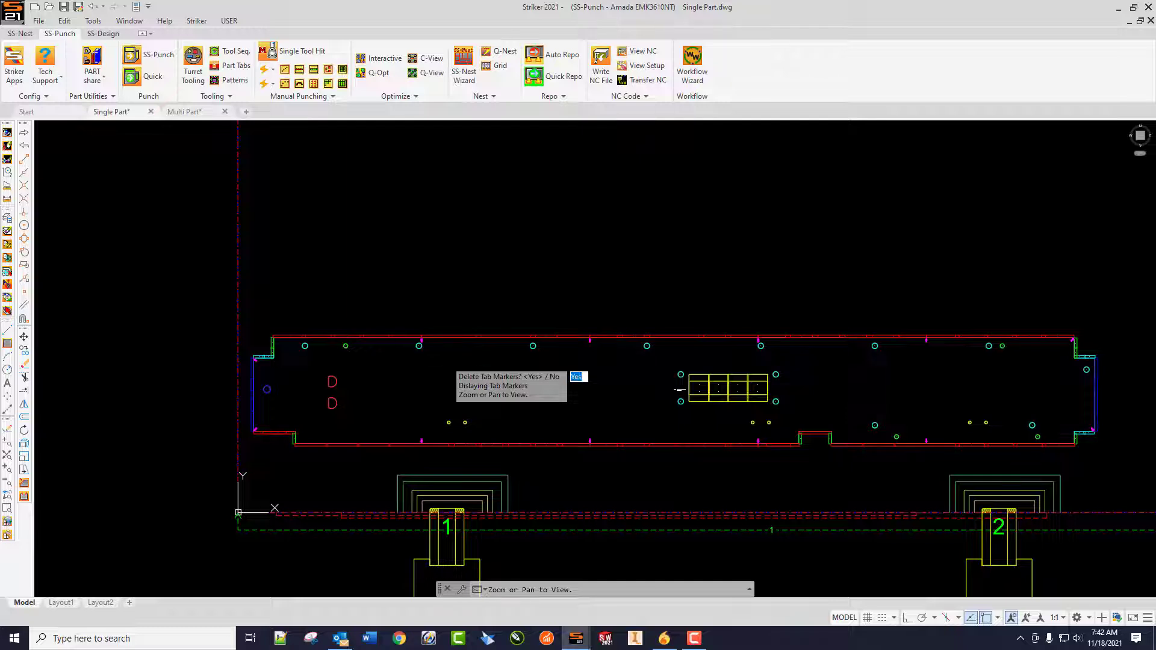
{"action": "key", "text": "Return"}
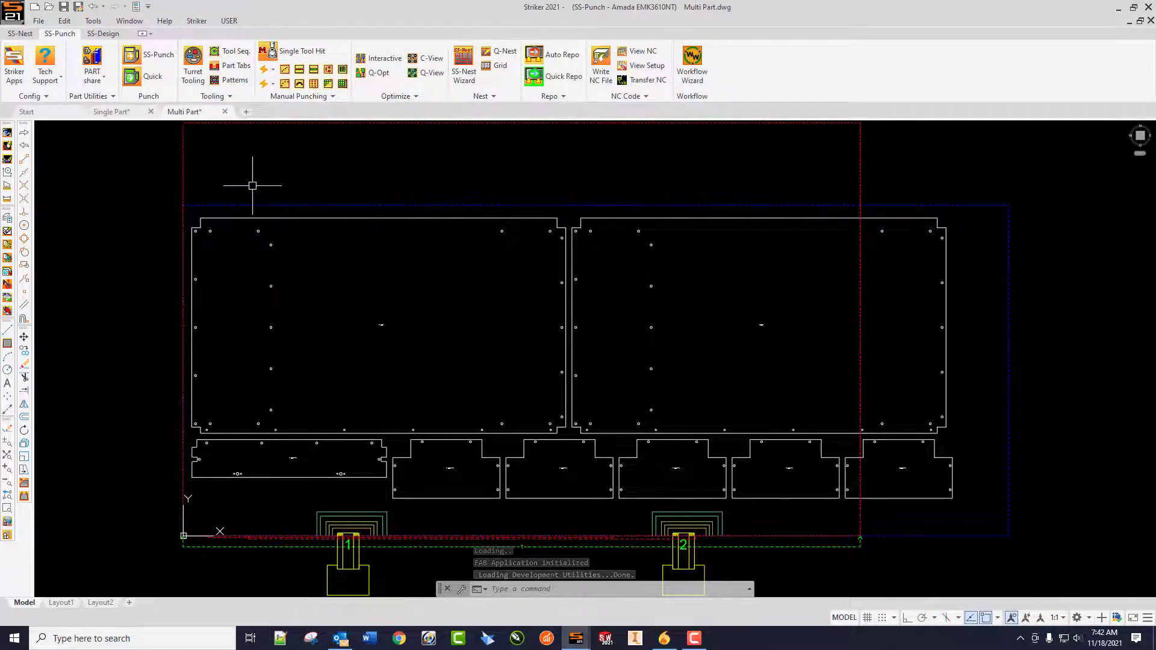
- Punch all eight nested parts in the Multi Part drawing together with Auto Tab Parts enabled
{"action": "left_click", "coordinate": [295, 52]}
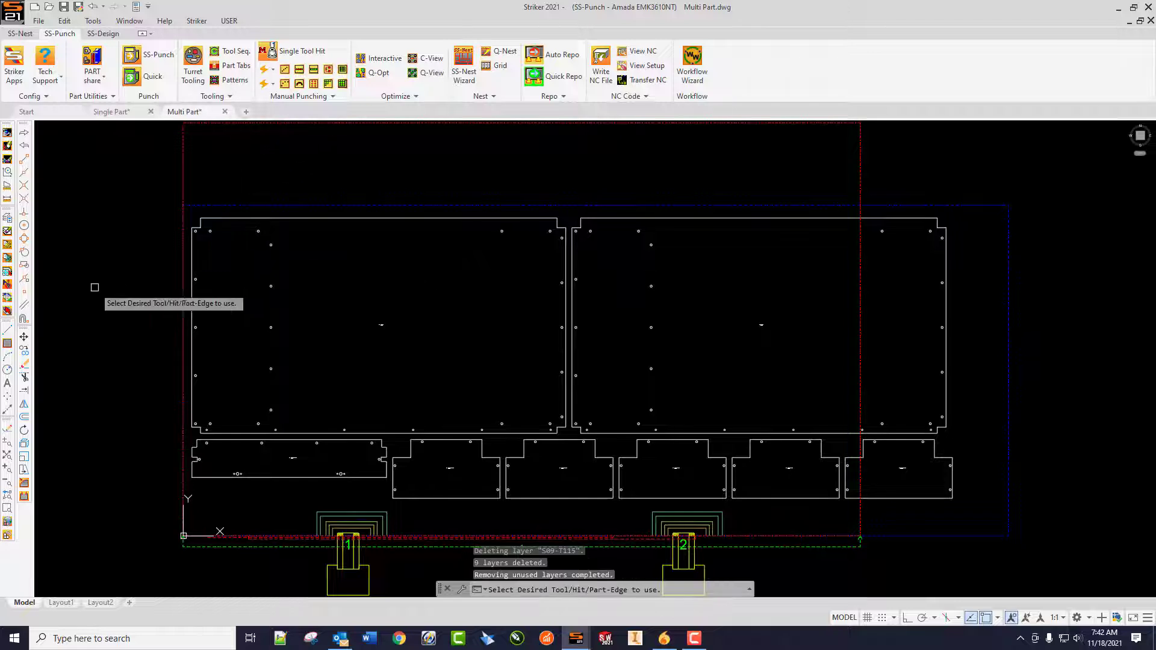
{"action": "left_click", "coordinate": [137, 512]}
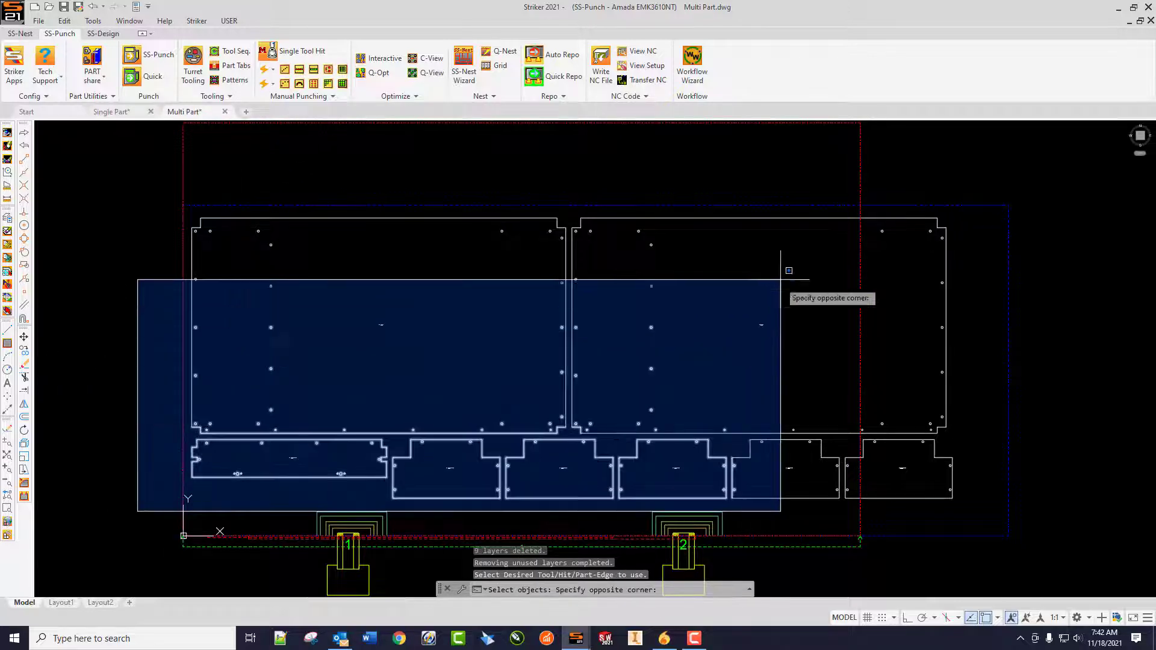
{"action": "left_click", "coordinate": [970, 194]}
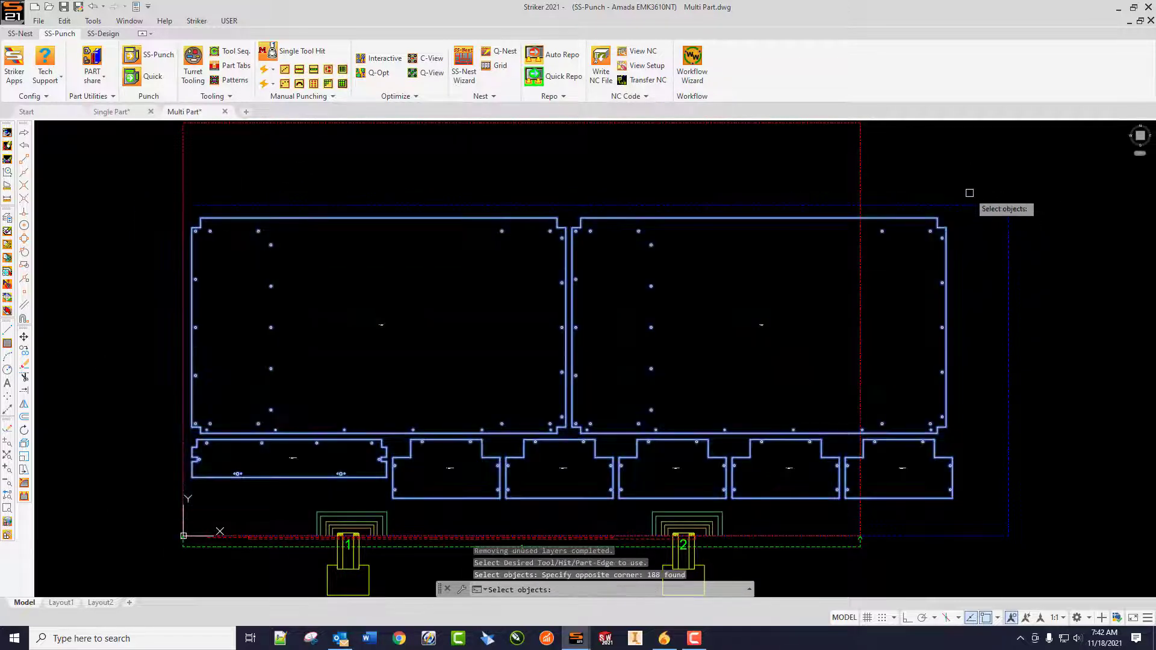
{"action": "key", "text": "Return"}
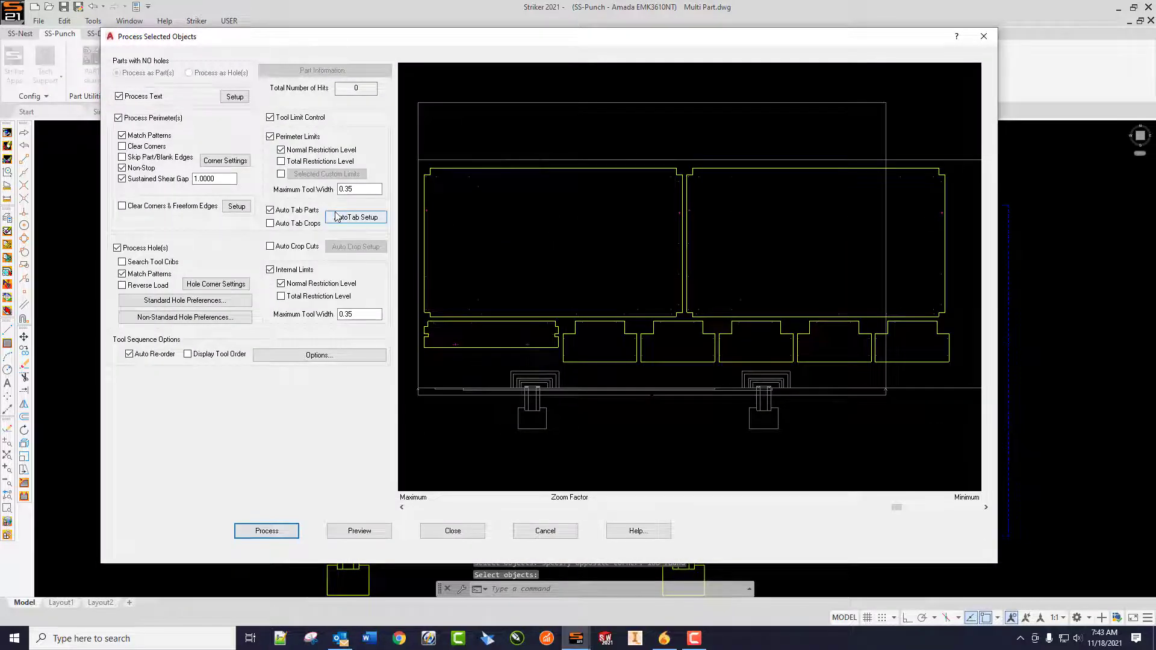
{"action": "left_click", "coordinate": [259, 531]}
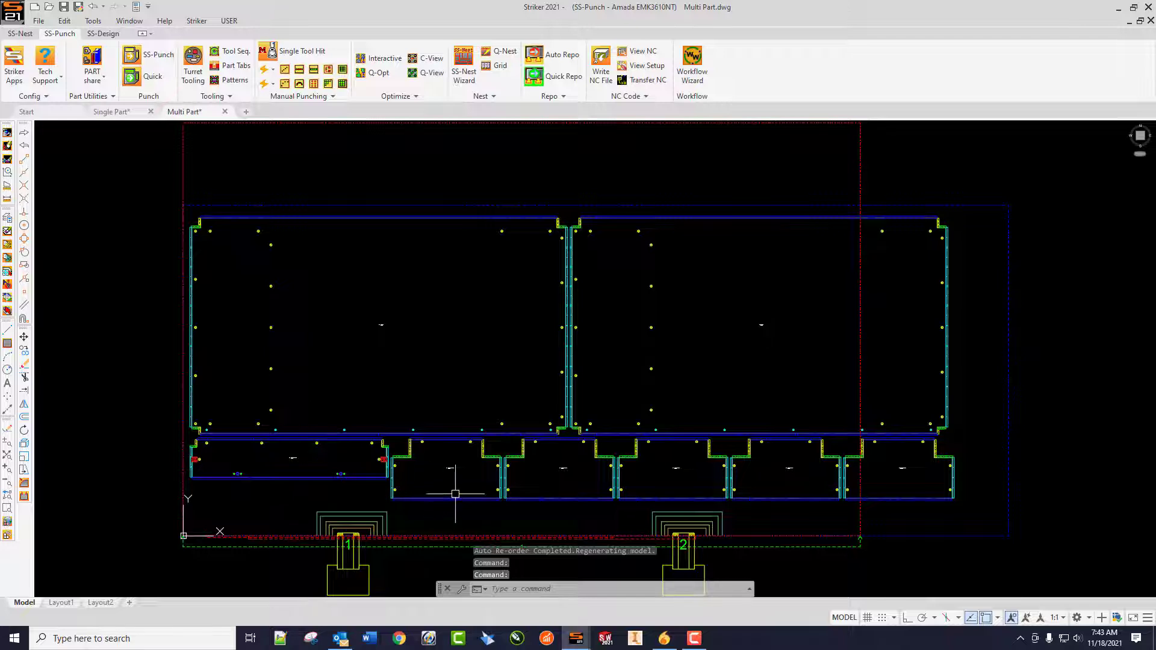
- Display the tab markers for the nested parts and examine their placement on the large panels and the lower row of parts
{"action": "left_click", "coordinate": [235, 73]}
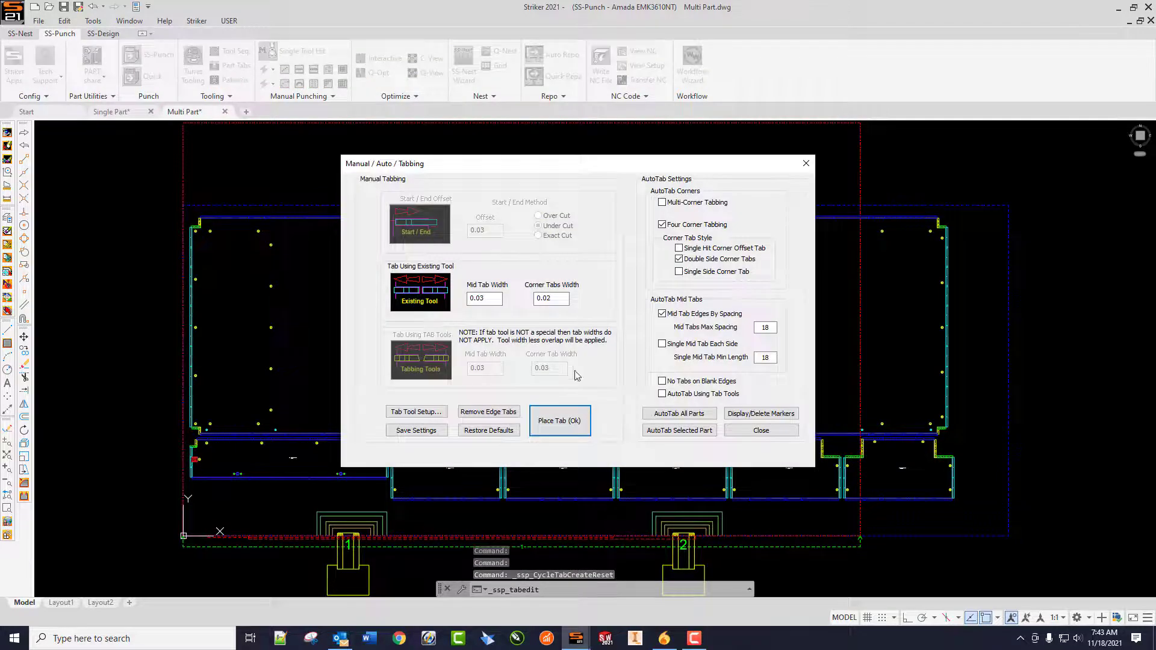
{"action": "left_click", "coordinate": [761, 413]}
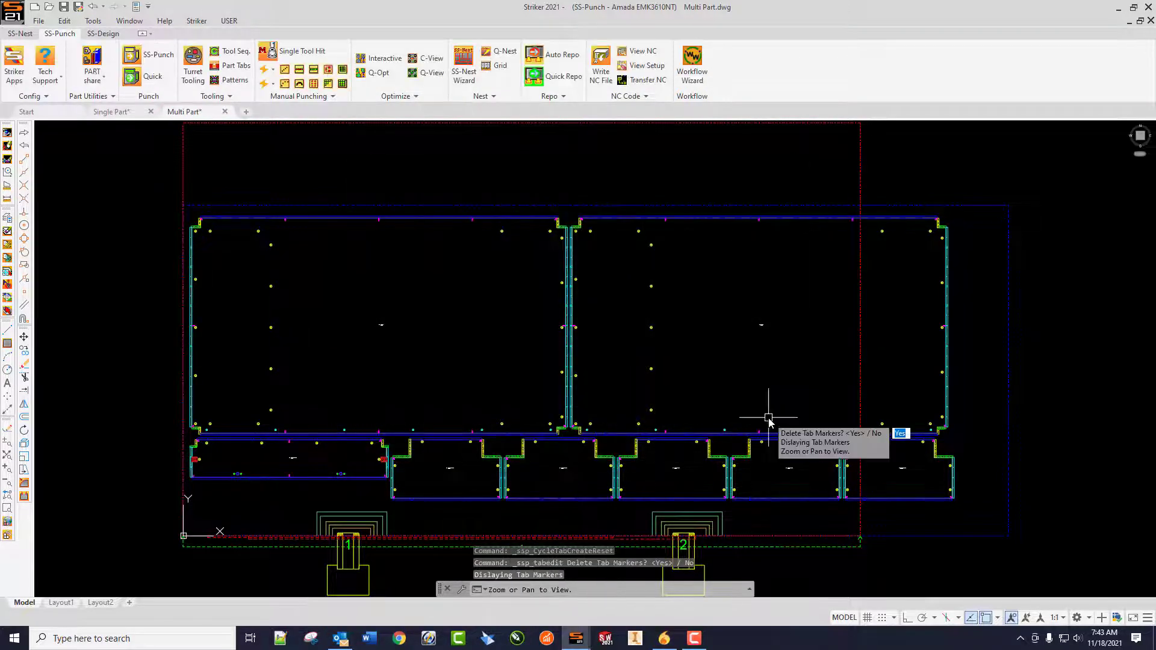
{"action": "scroll", "coordinate": [263, 193], "scroll_direction": "up", "scroll_amount": 5}
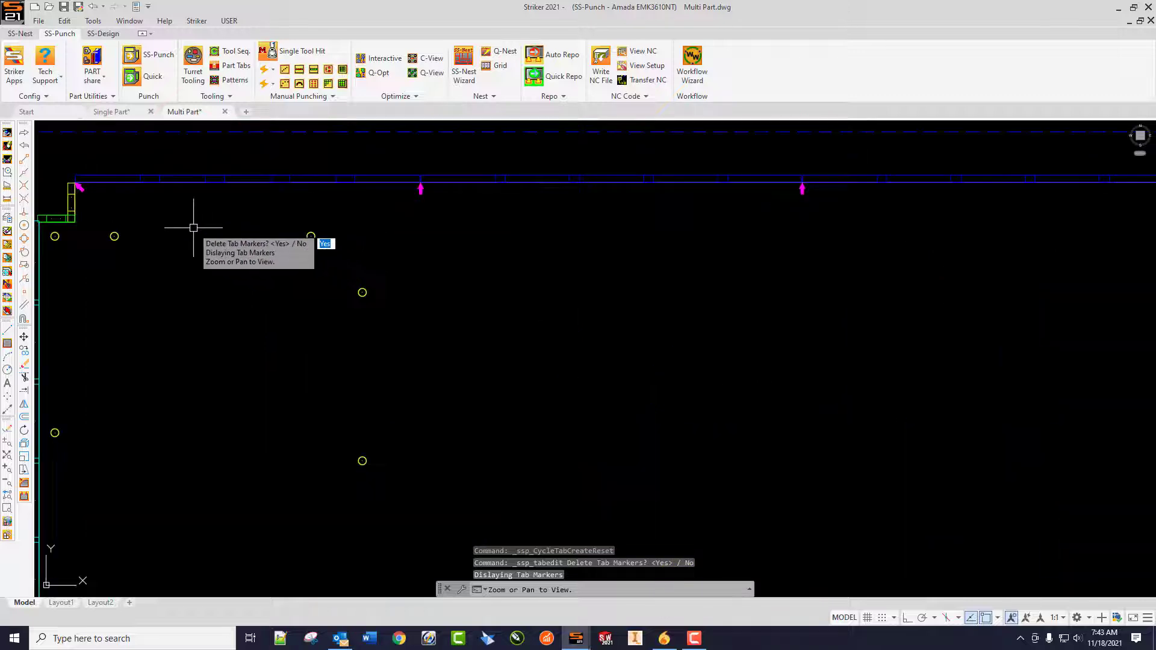
{"action": "scroll", "coordinate": [699, 333], "scroll_direction": "down", "scroll_amount": 2}
{"action": "middle_click_drag", "start_coordinate": [699, 333], "coordinate": [395, 178]}
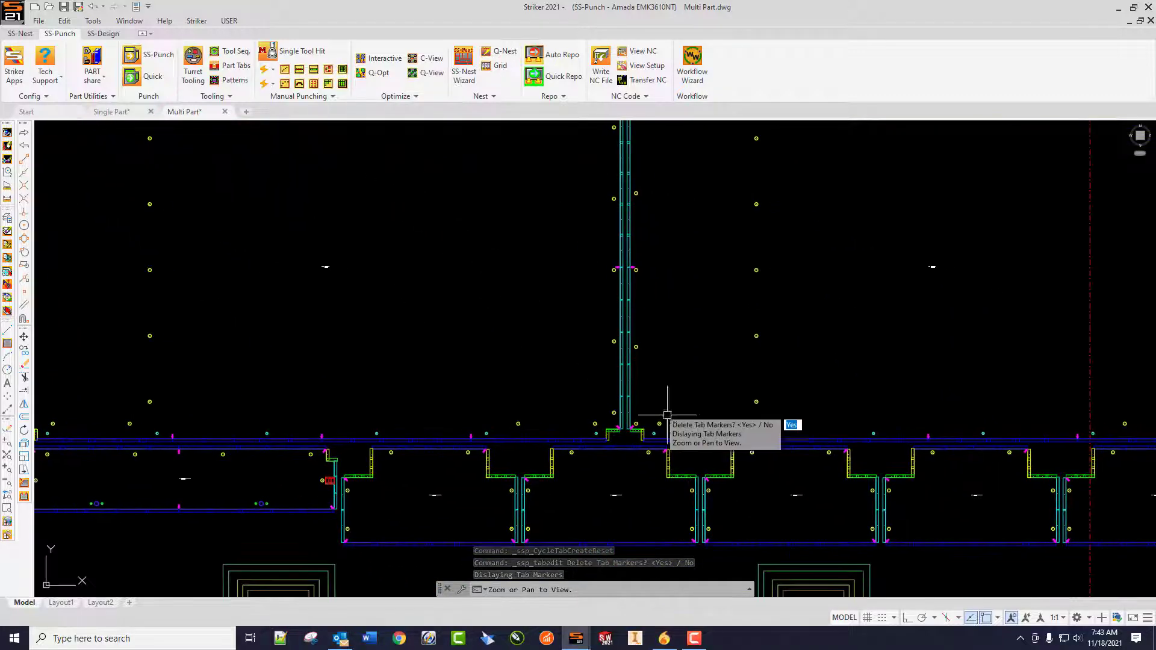
{"action": "mouse_move", "coordinate": [732, 461]}
{"action": "middle_mouse_down"}
{"action": "mouse_move", "coordinate": [651, 406]}
{"action": "mouse_move", "coordinate": [662, 295]}
{"action": "middle_mouse_up"}
{"action": "scroll", "coordinate": [676, 368], "scroll_direction": "up", "scroll_amount": 4}
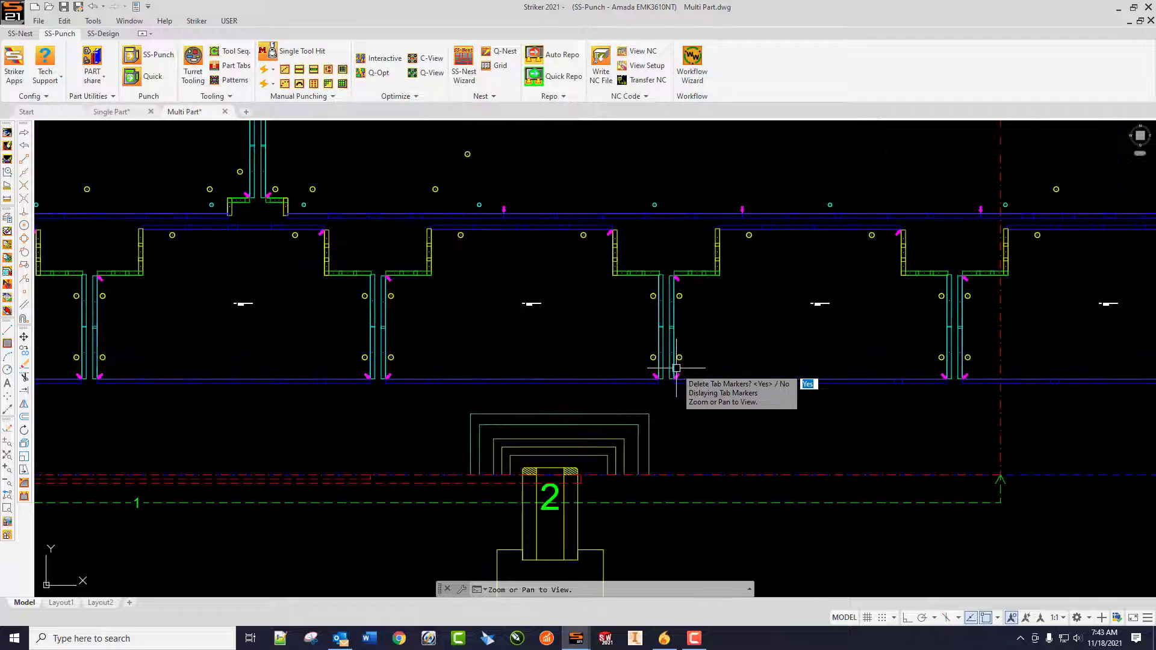
{"action": "scroll", "coordinate": [737, 360], "scroll_direction": "down", "scroll_amount": 2}
{"action": "middle_click_drag", "start_coordinate": [737, 360], "coordinate": [360, 347]}
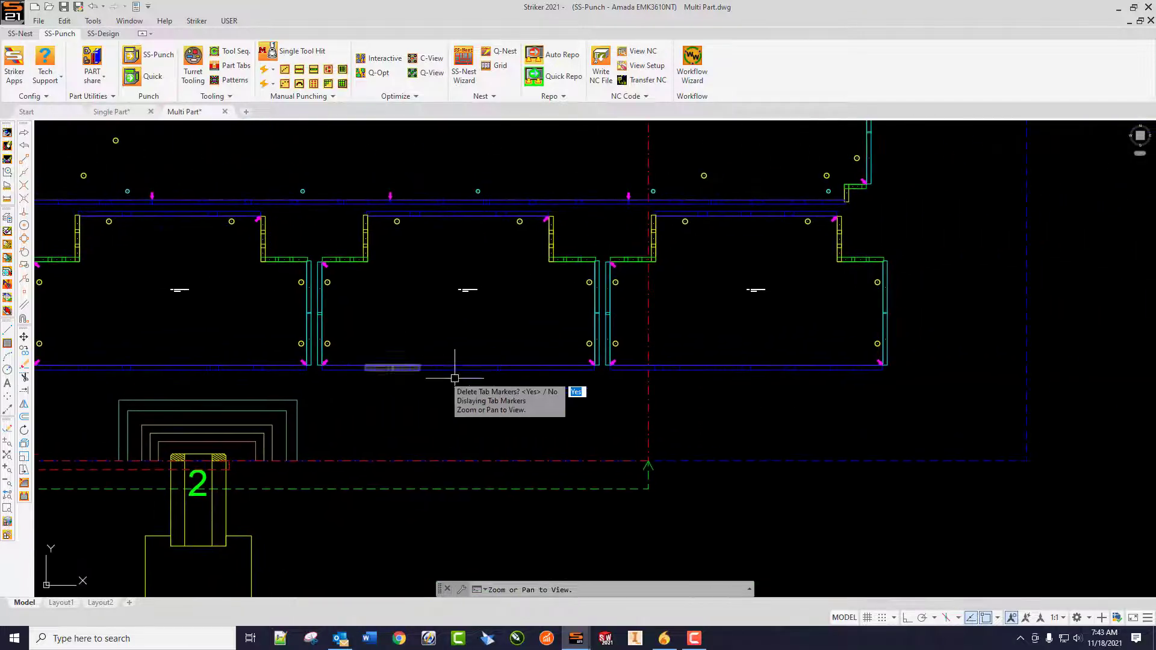
{"action": "scroll", "coordinate": [758, 394], "scroll_direction": "down", "scroll_amount": 4}
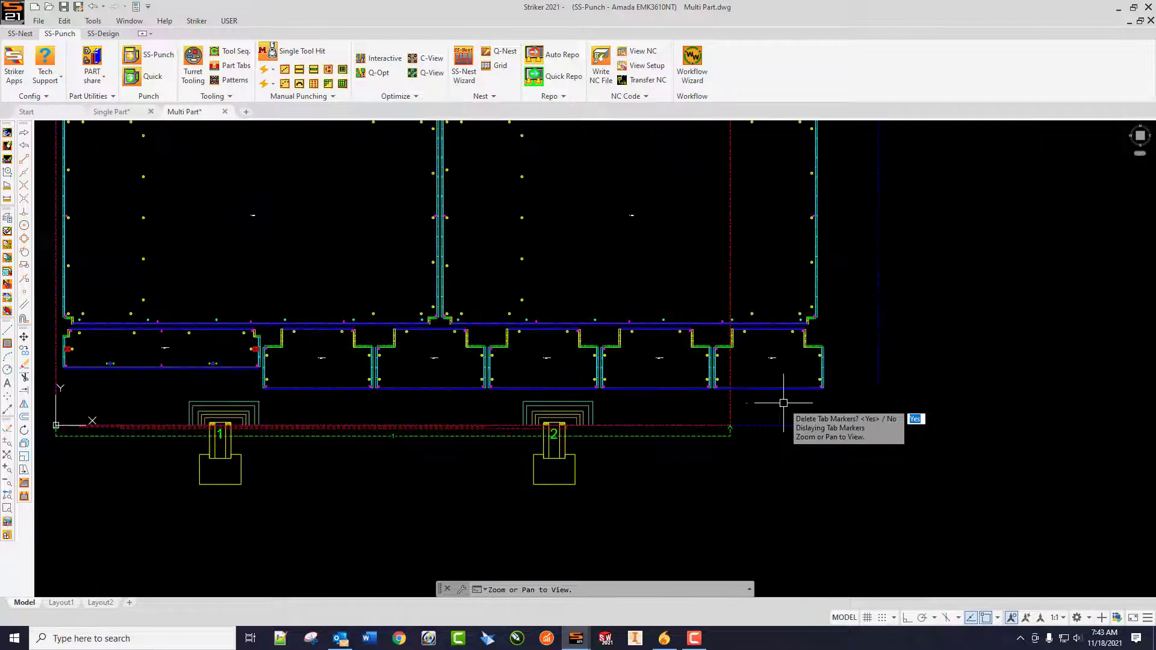
{"action": "scroll", "coordinate": [529, 241], "scroll_direction": "up", "scroll_amount": 3}
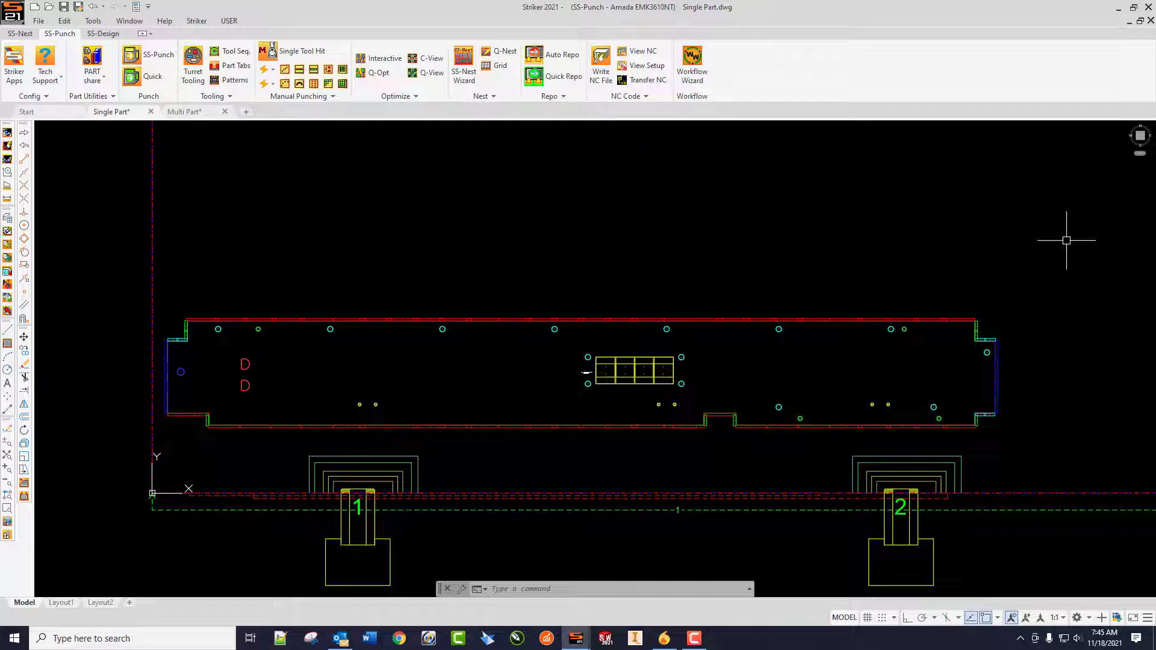
- Display the single part's tab markers, check the mid tab spacing along both long edges, and delete the markers
{"action": "right_click", "coordinate": [398, 316]}
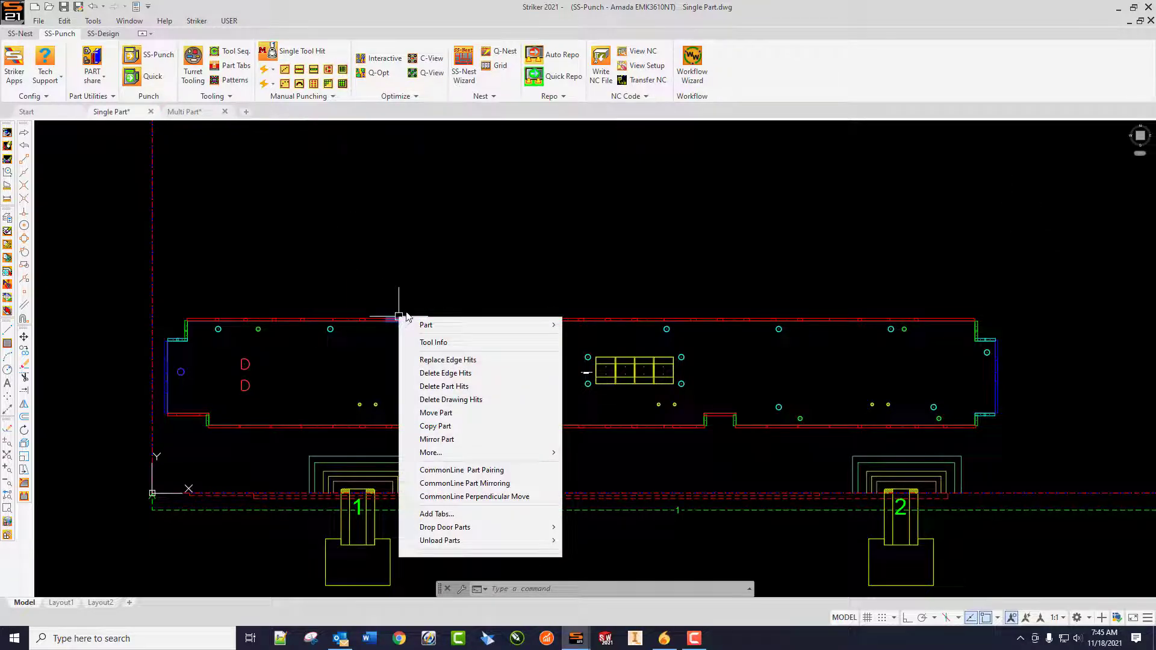
{"action": "left_click", "coordinate": [464, 514]}
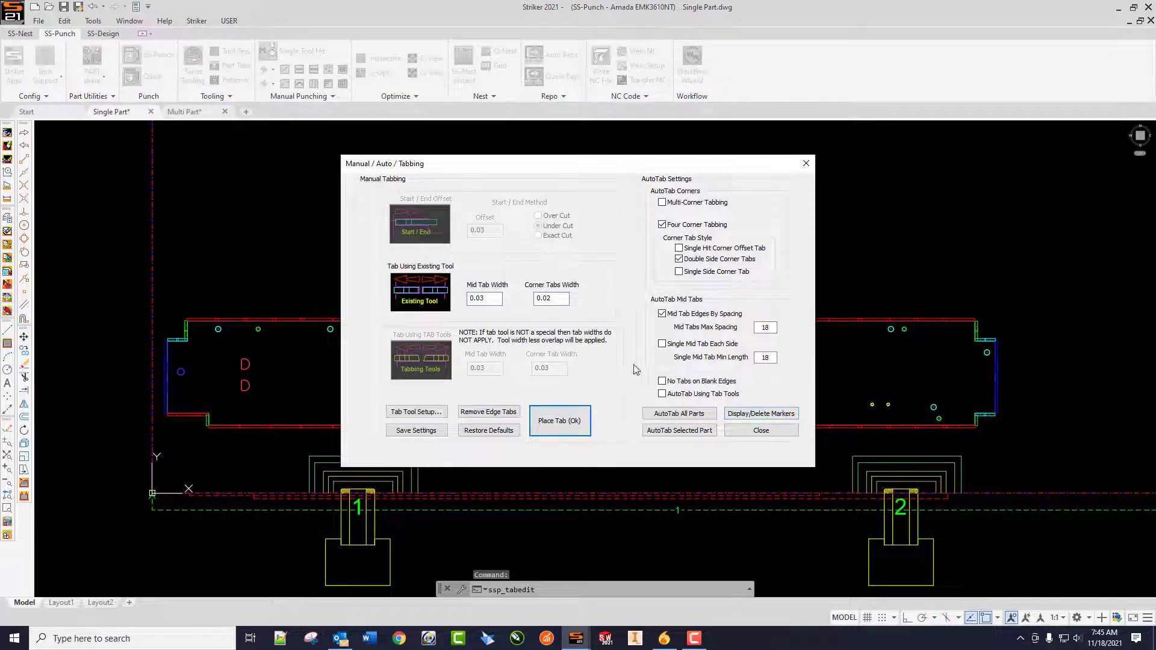
{"action": "left_click", "coordinate": [758, 414]}
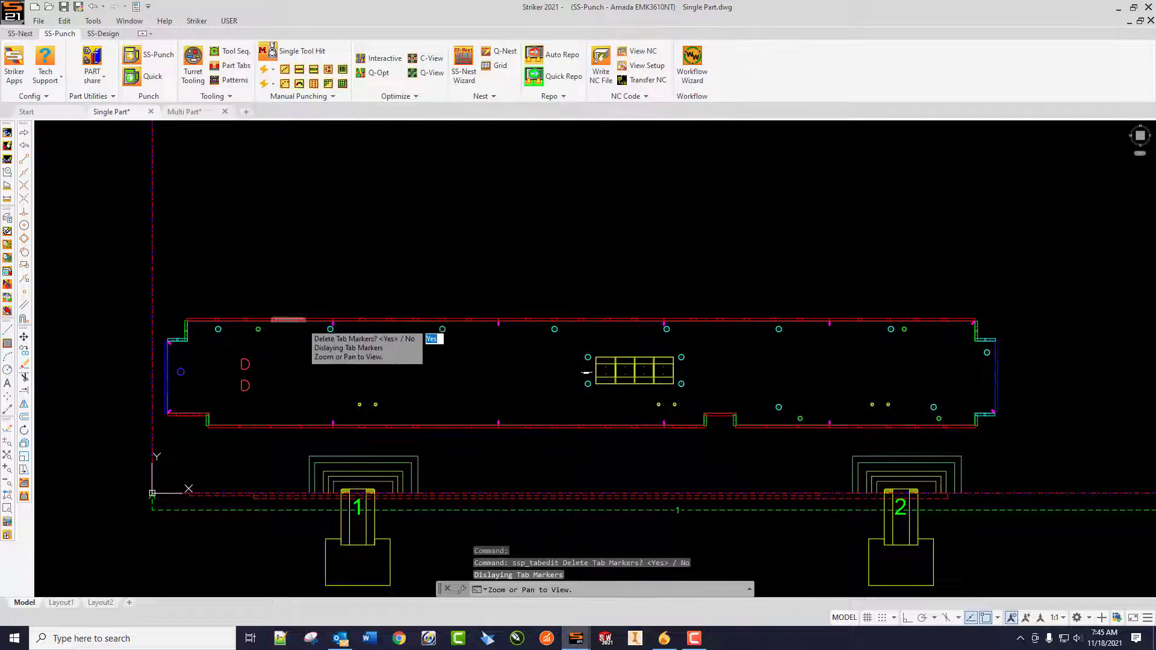
{"action": "scroll", "coordinate": [467, 453], "scroll_direction": "up", "scroll_amount": 2}
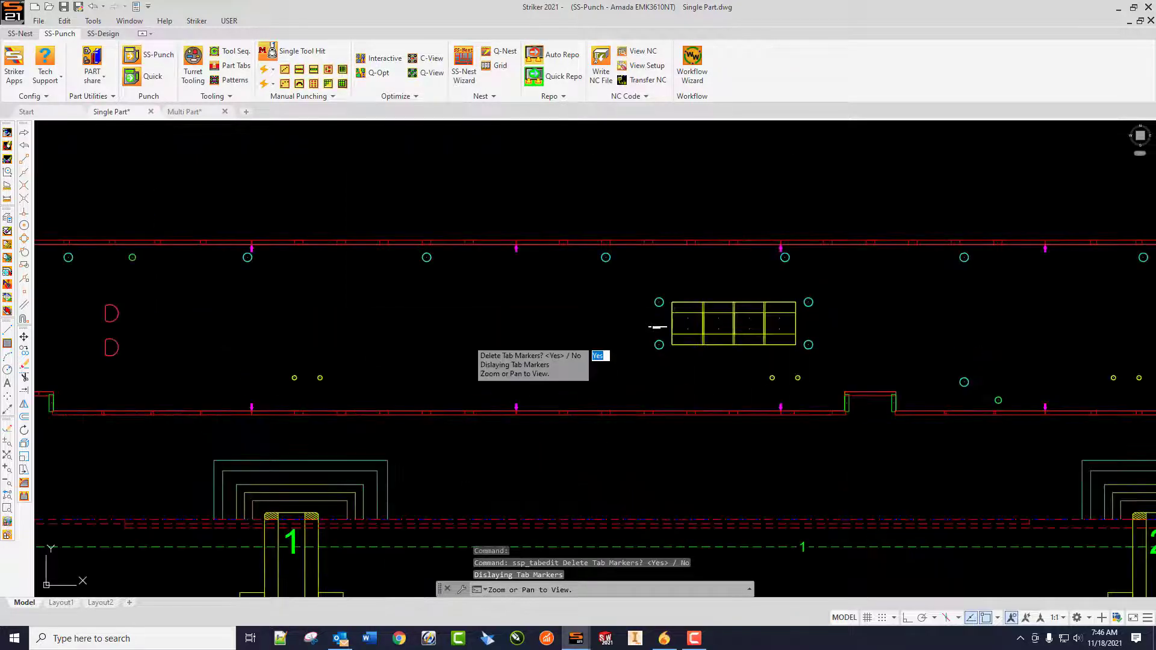
{"action": "scroll", "coordinate": [472, 354], "scroll_direction": "down", "scroll_amount": 2}
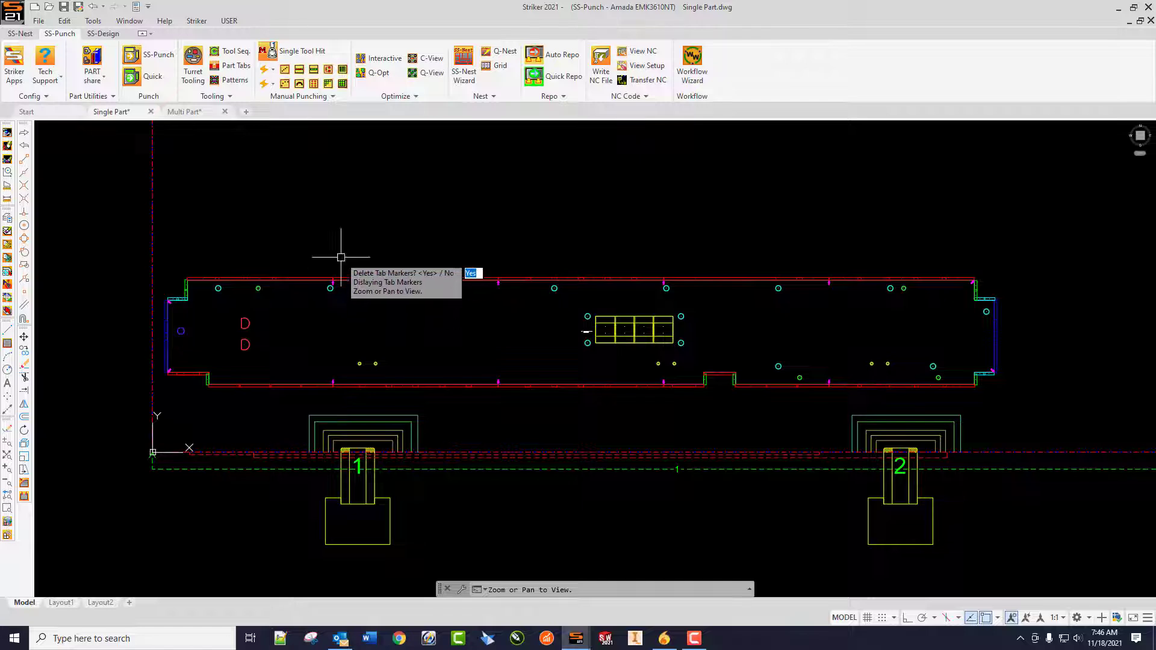
{"action": "key", "text": "Return"}
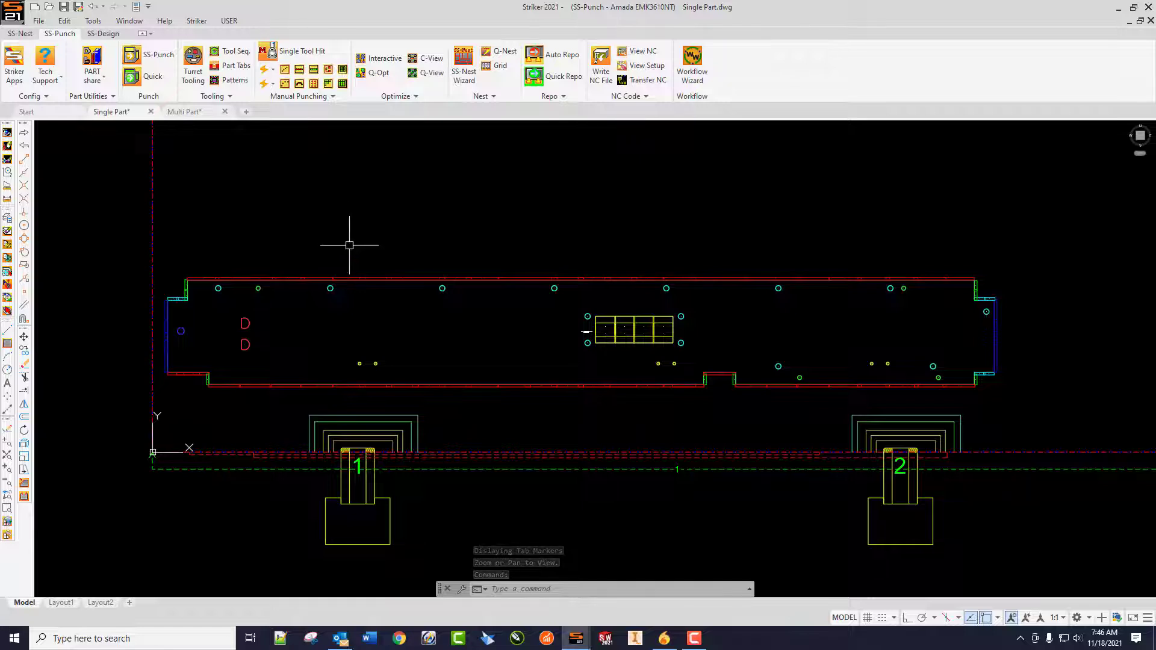
- Replace the edge hits along the single part's upper long edge with hits from a different punch tool
{"action": "right_click", "coordinate": [353, 280]}
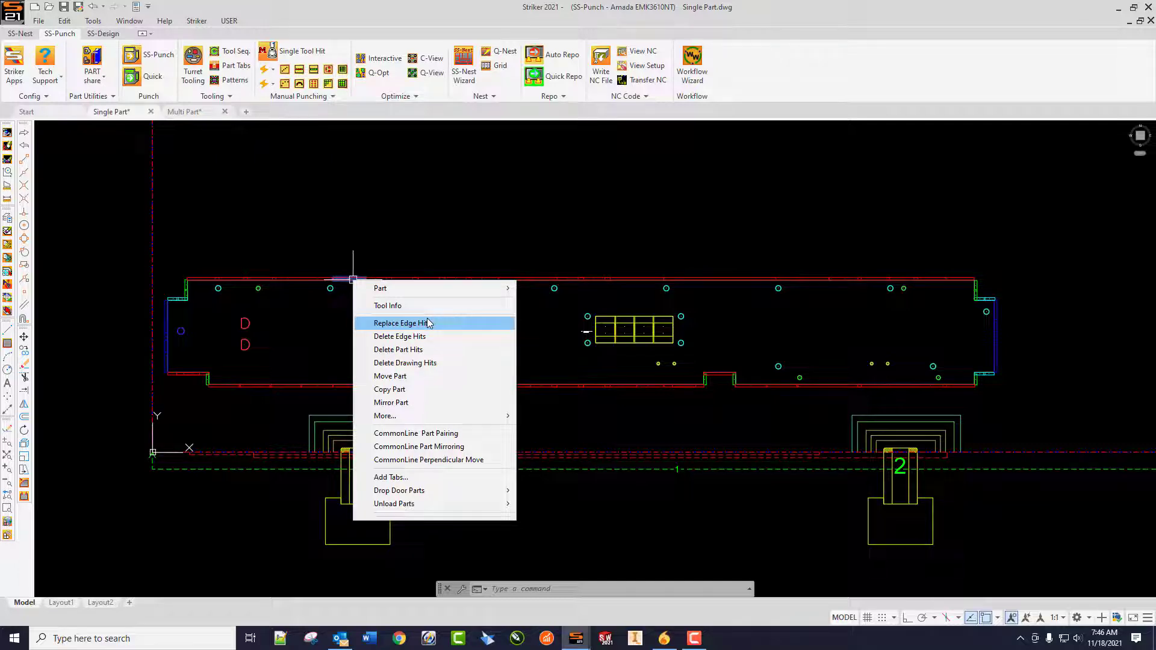
{"action": "left_click", "coordinate": [429, 323]}
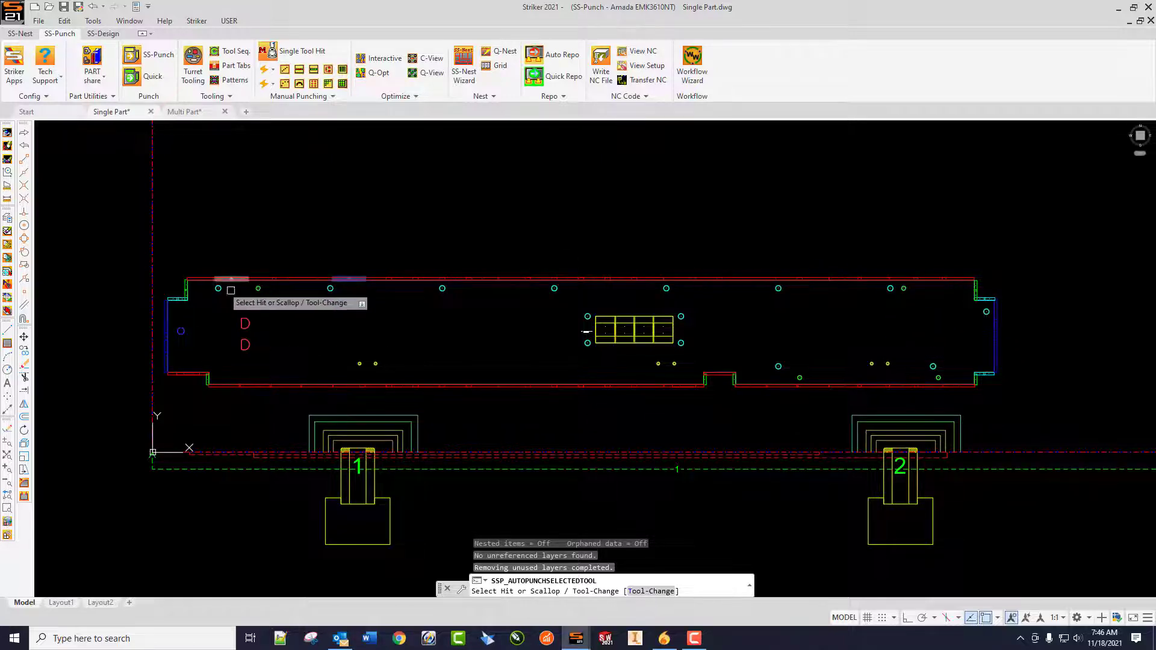
{"action": "left_click", "coordinate": [390, 277]}
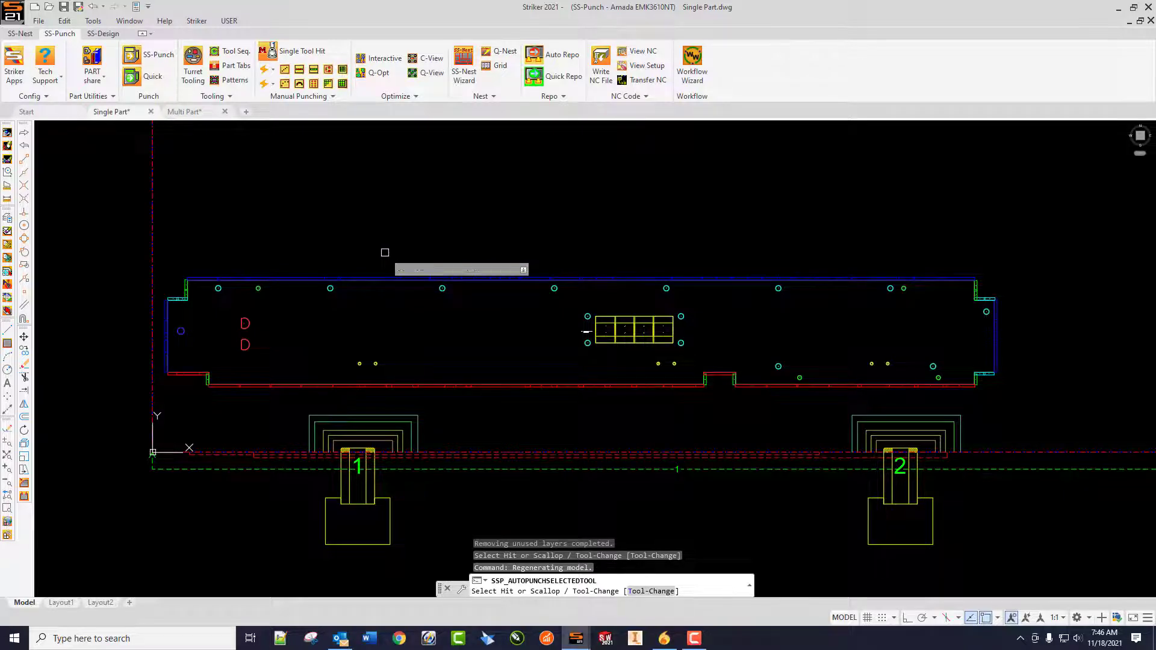
{"action": "key", "text": "Return"}
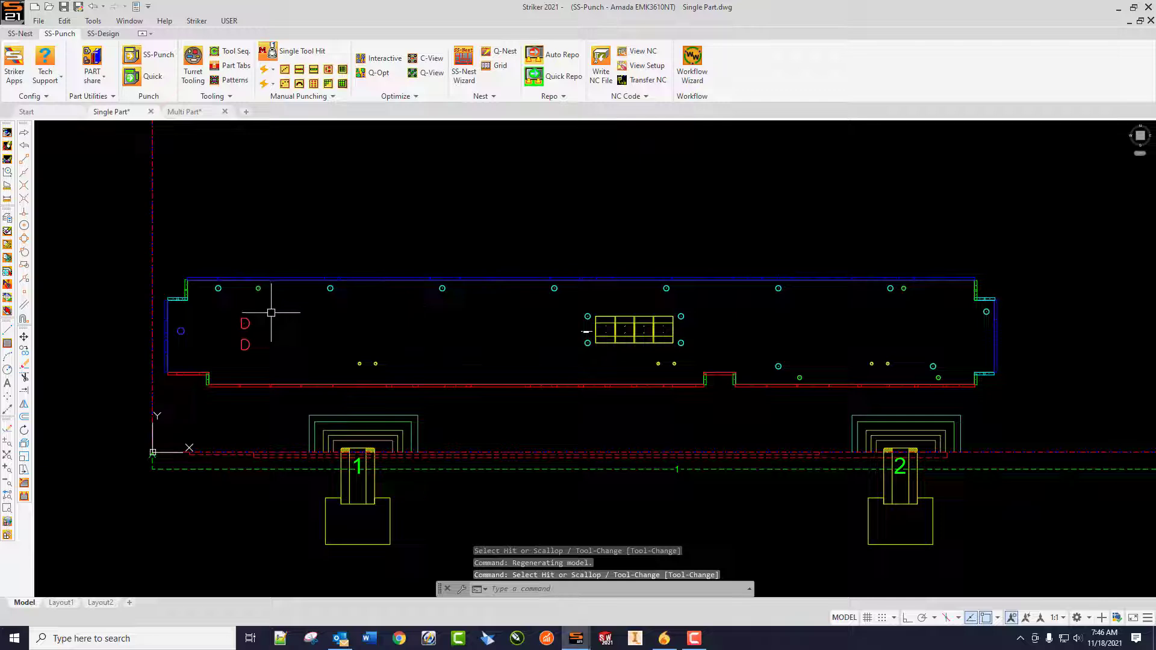
- Display the tab markers again, check the re-punched upper edge and its right-hand corner for tabs, and delete the markers
{"action": "right_click", "coordinate": [380, 280]}
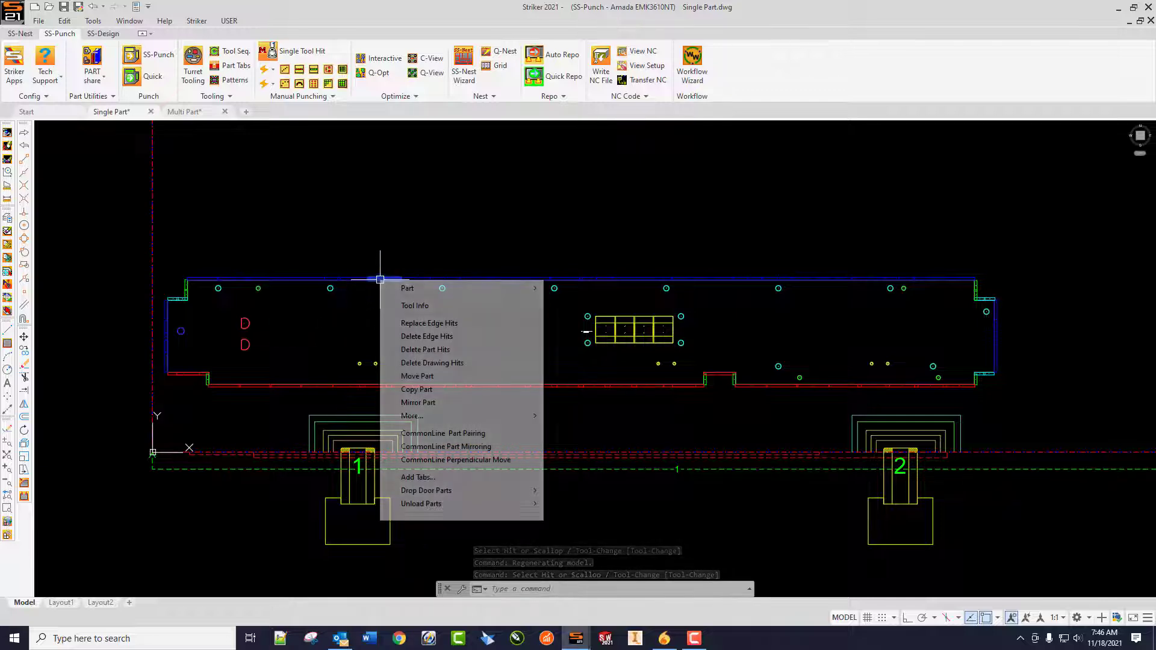
{"action": "left_click", "coordinate": [418, 477]}
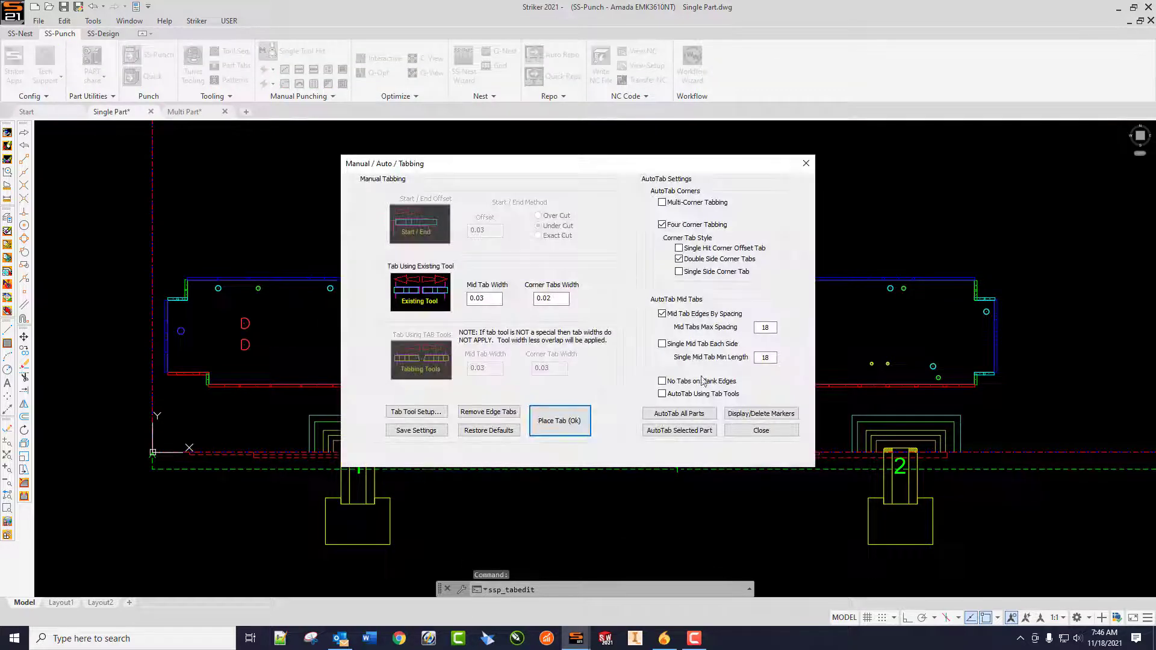
{"action": "left_click", "coordinate": [761, 414]}
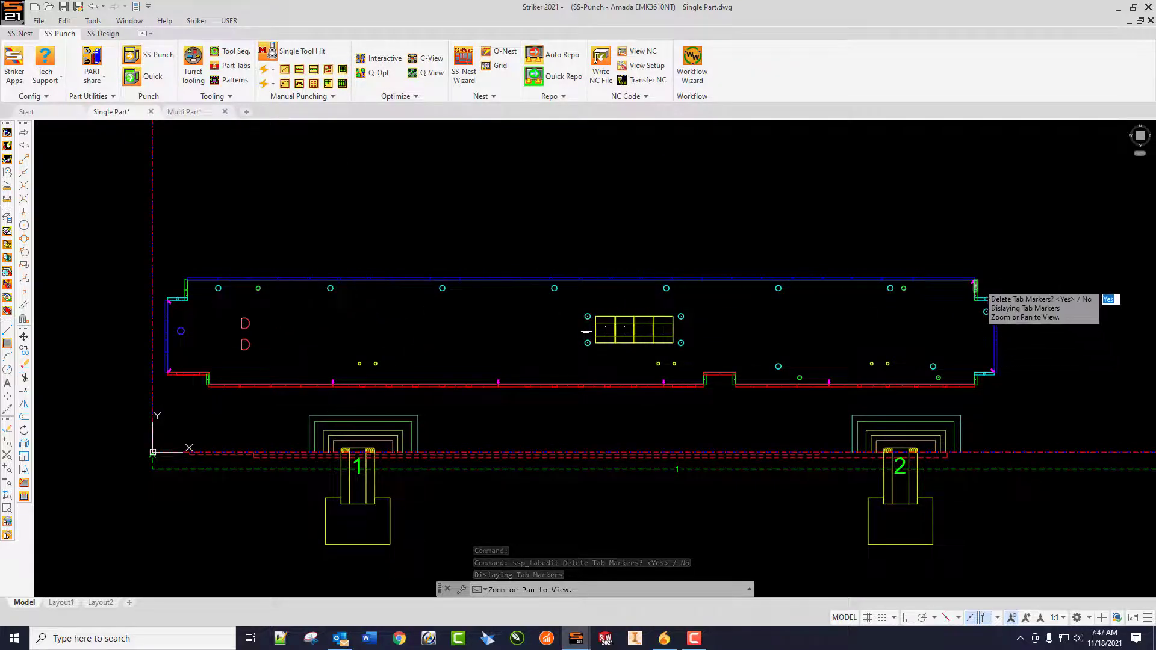
{"action": "scroll", "coordinate": [978, 281], "scroll_direction": "up", "scroll_amount": 5}
{"action": "scroll", "coordinate": [959, 305], "scroll_direction": "up", "scroll_amount": 2}
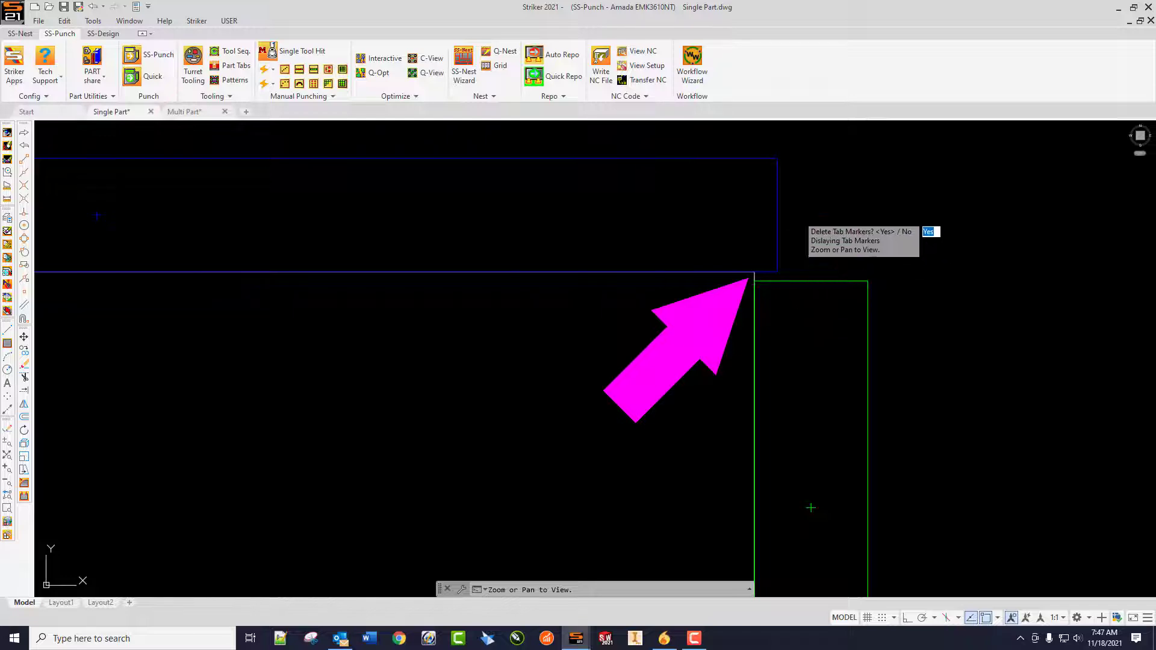
{"action": "scroll", "coordinate": [875, 276], "scroll_direction": "down", "scroll_amount": 2}
{"action": "scroll", "coordinate": [876, 277], "scroll_direction": "down", "scroll_amount": 4}
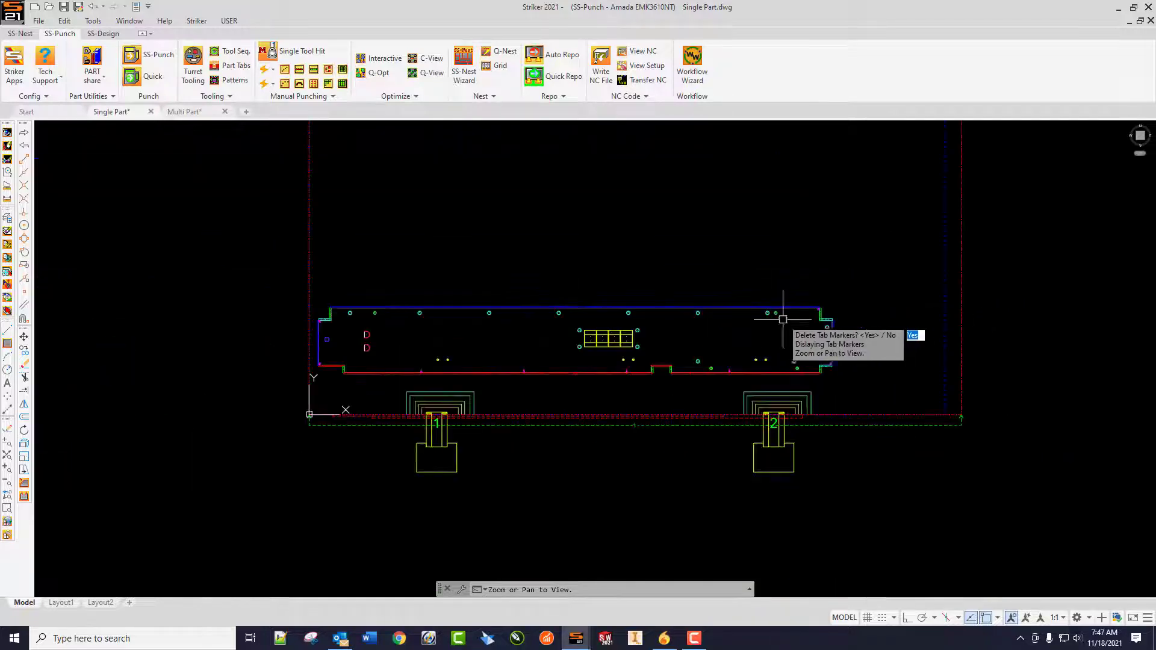
{"action": "key", "text": "Return"}
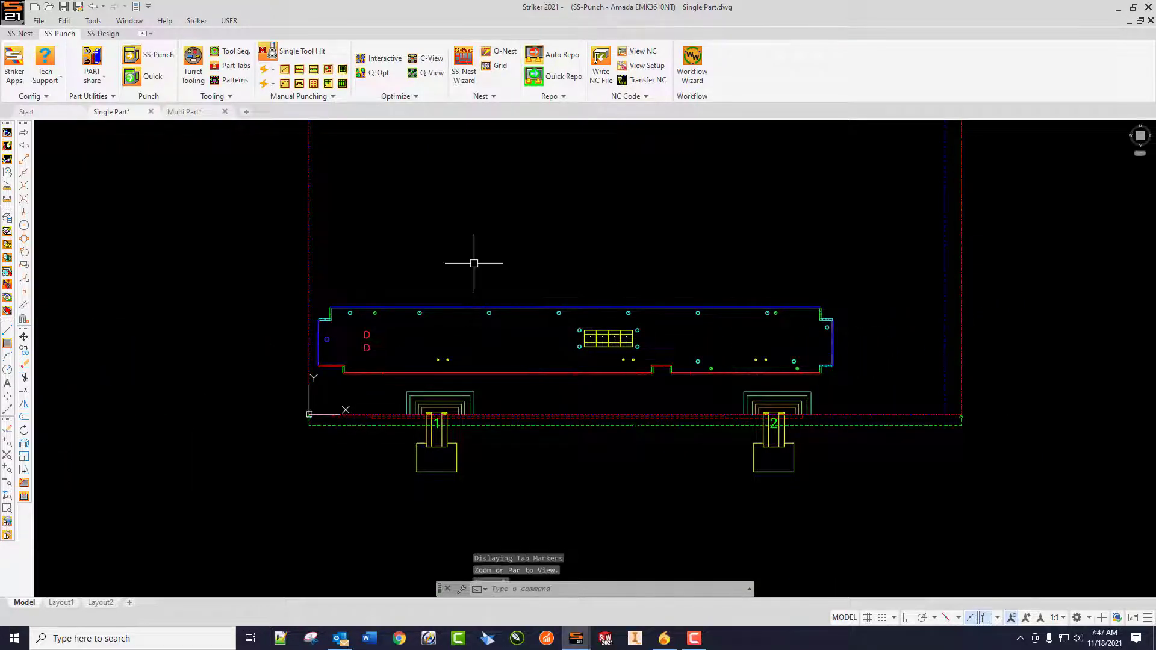
- Place three mid tabs manually along the part's re-punched upper long edge using the existing tool
{"action": "left_click", "coordinate": [438, 306]}
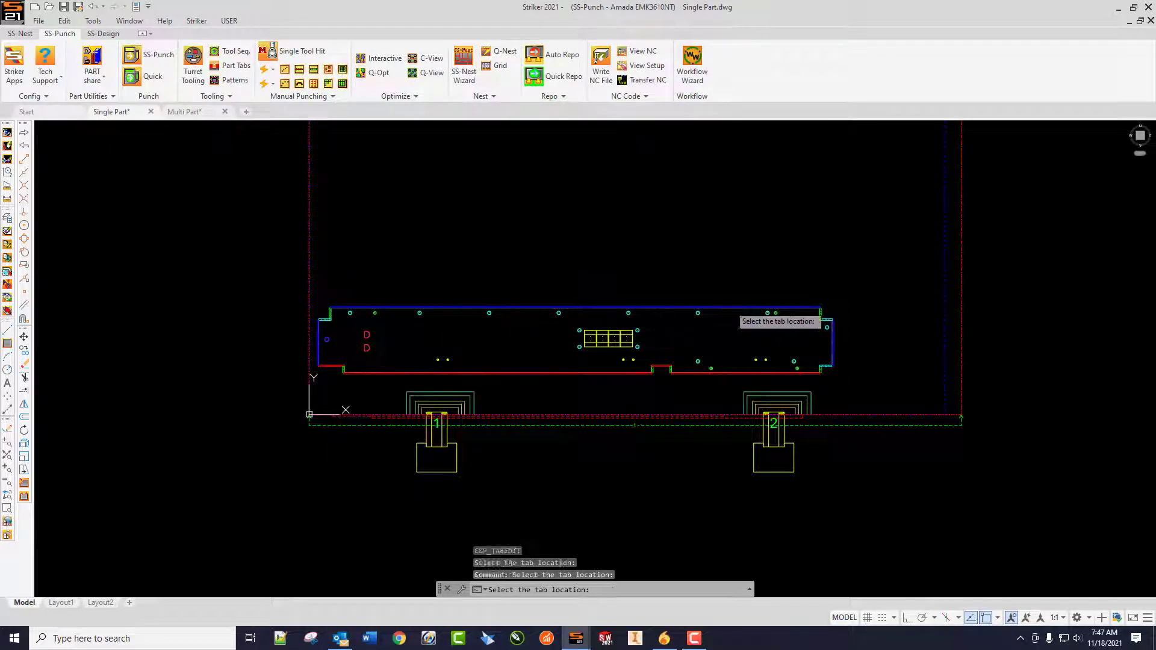
{"action": "scroll", "coordinate": [807, 308], "scroll_direction": "up", "scroll_amount": 8}
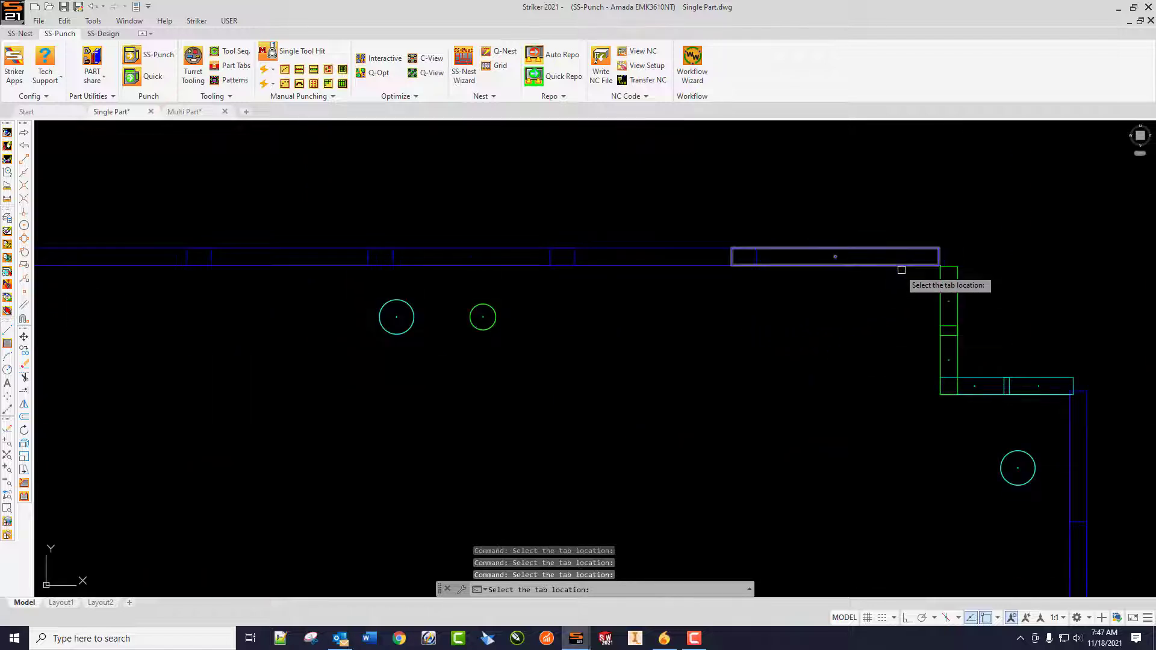
{"action": "scroll", "coordinate": [909, 277], "scroll_direction": "up", "scroll_amount": 4}
{"action": "scroll", "coordinate": [628, 262], "scroll_direction": "down", "scroll_amount": 14}
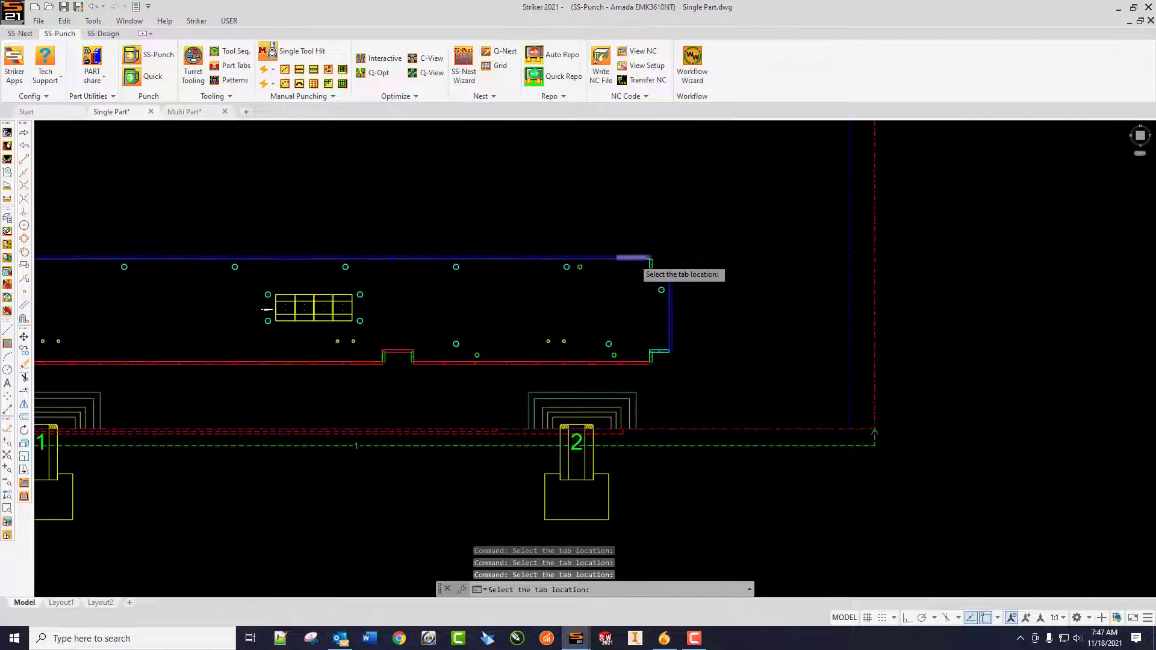
{"action": "scroll", "coordinate": [308, 291], "scroll_direction": "up", "scroll_amount": 2}
{"action": "right_click", "coordinate": [321, 290]}
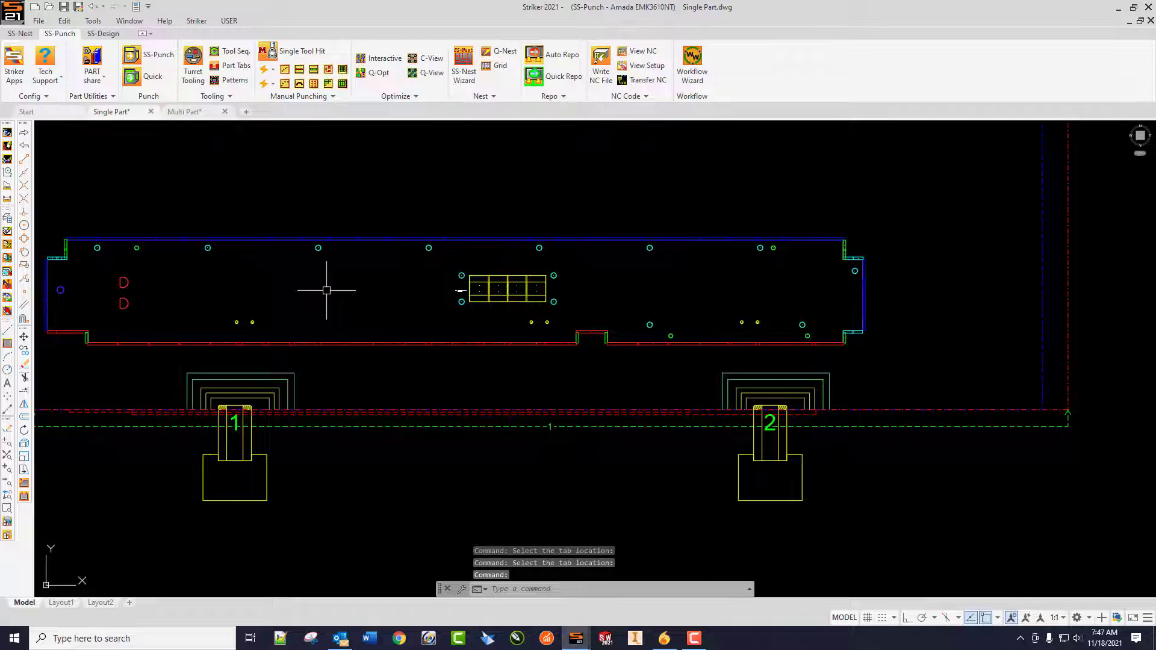
- Display the tab markers and check the manually placed tabs along the part's upper long edge
{"action": "right_click", "coordinate": [326, 291]}
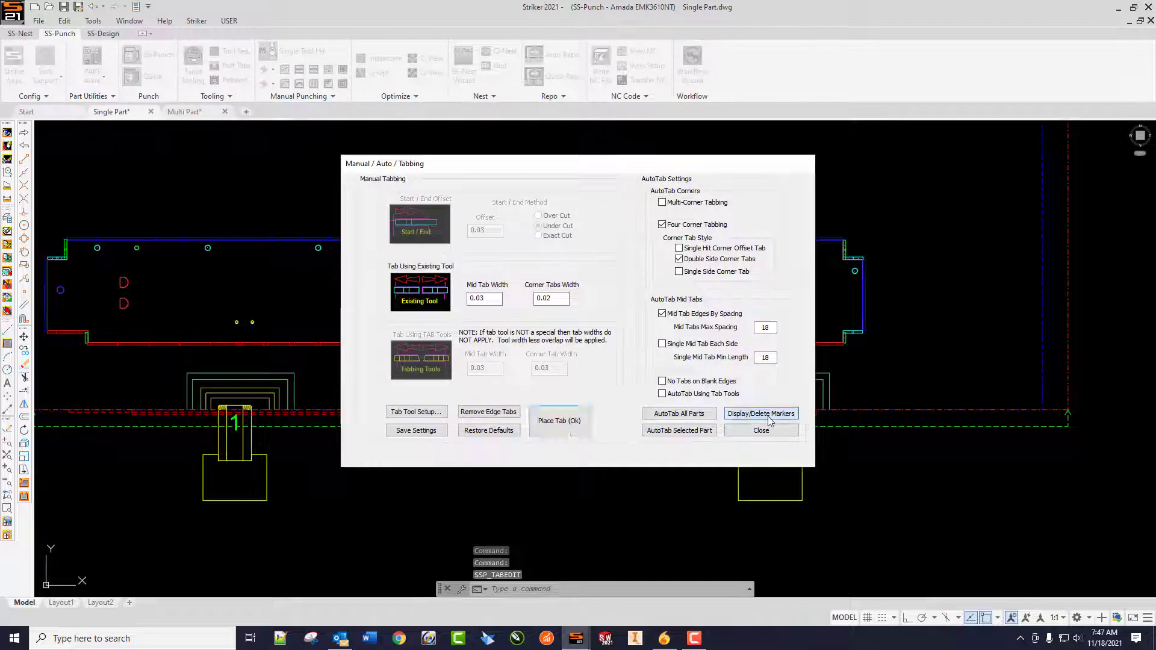
{"action": "left_click", "coordinate": [769, 417]}
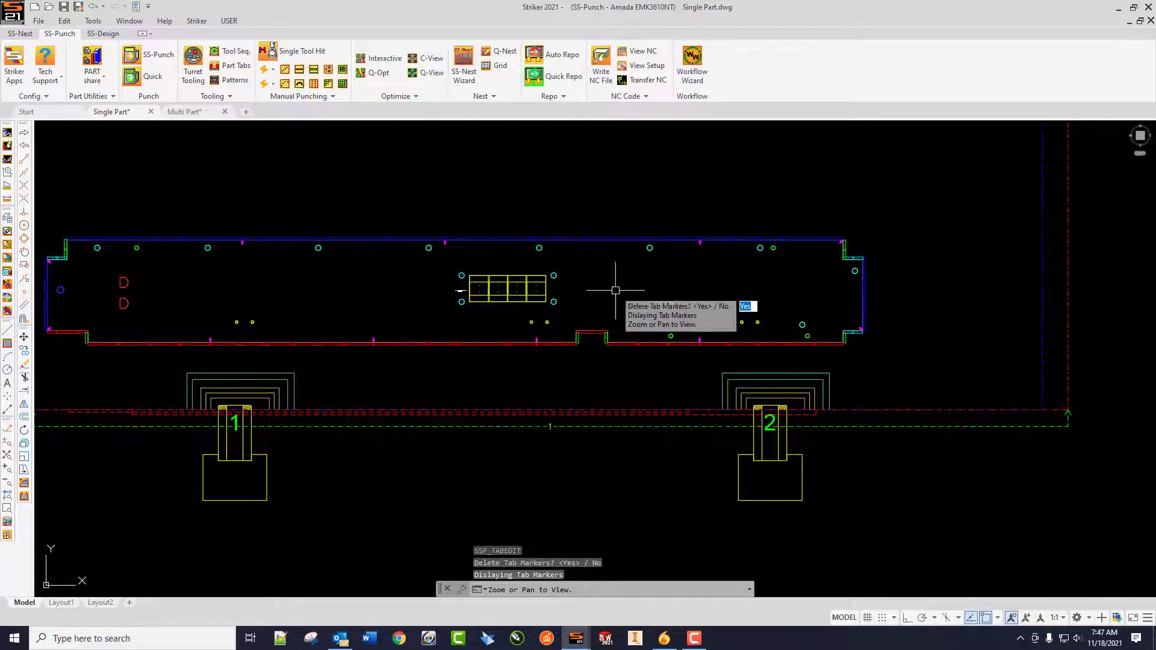
{"action": "scroll", "coordinate": [400, 320], "scroll_direction": "down", "scroll_amount": 2}
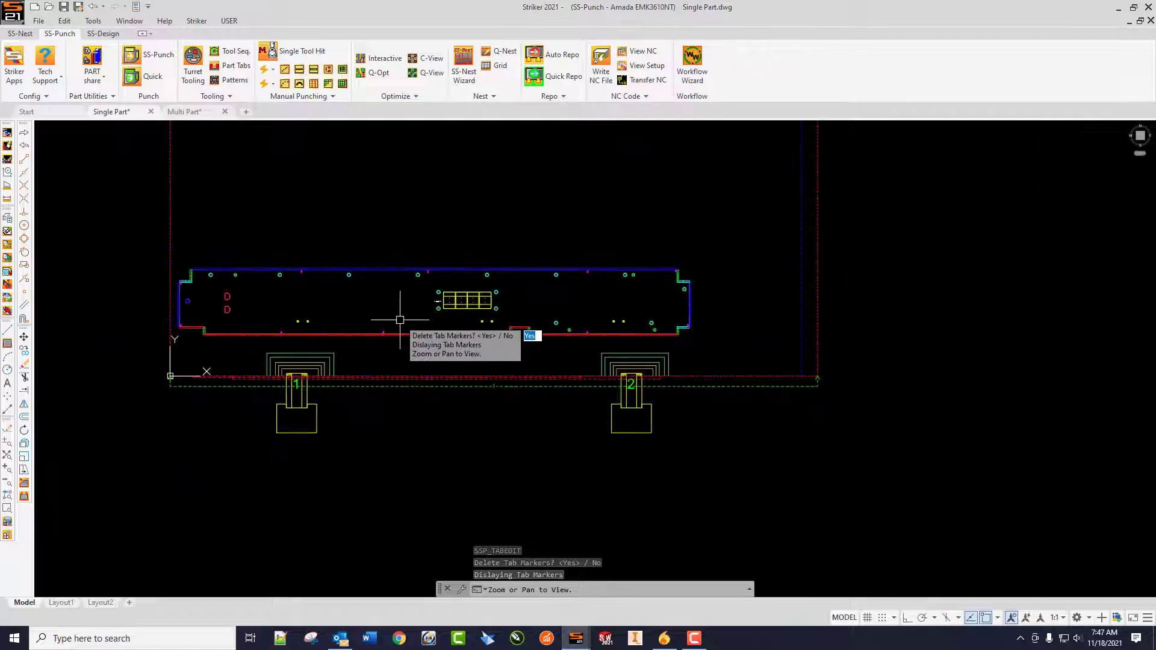
{"action": "scroll", "coordinate": [365, 316], "scroll_direction": "up", "scroll_amount": 2}
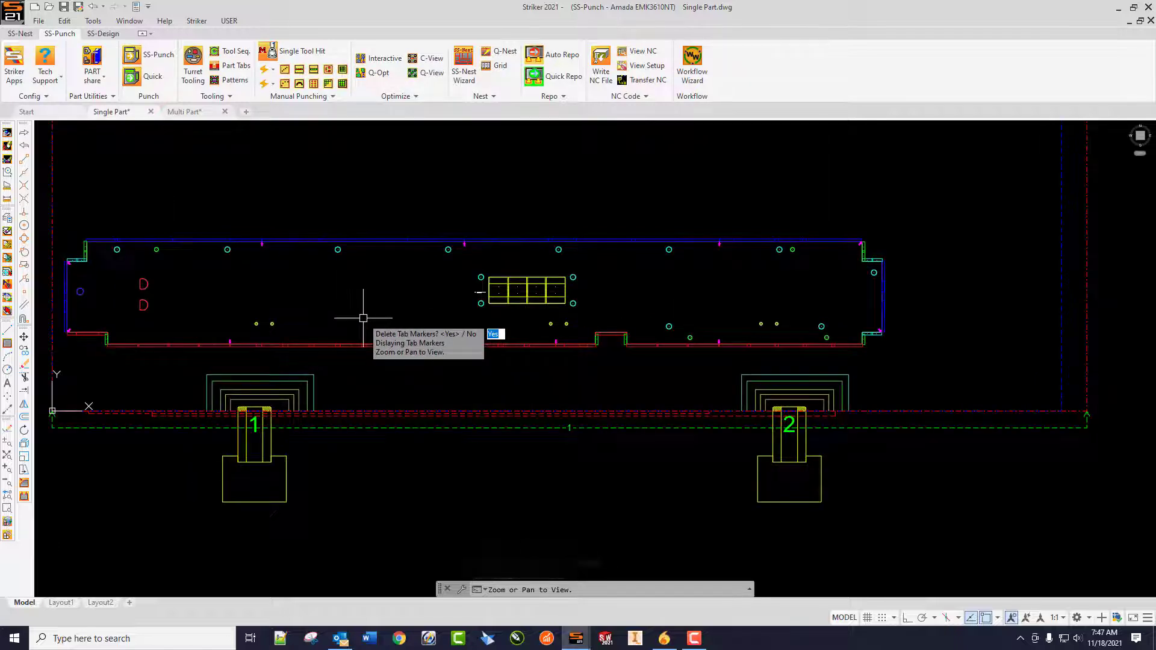